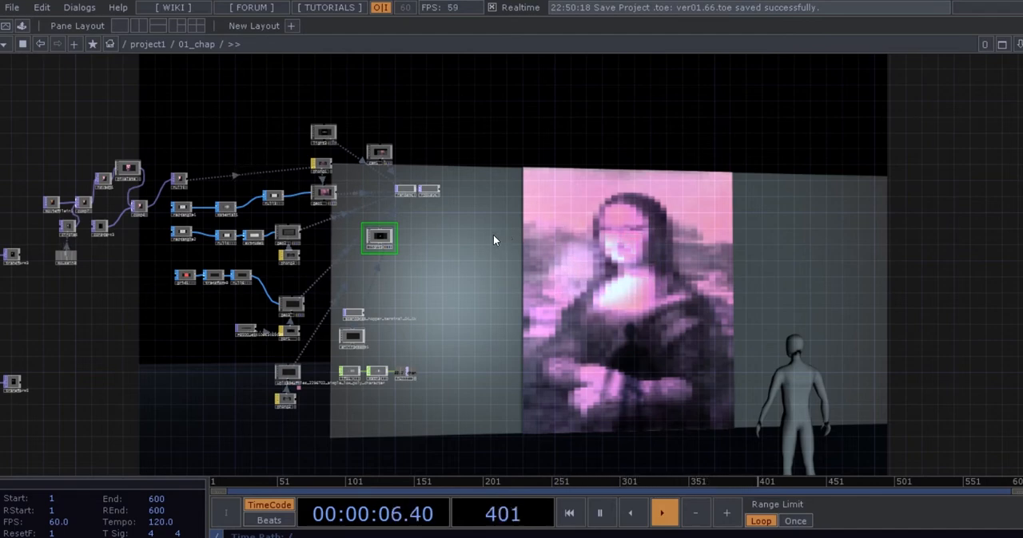
Leave the 01_chap network and go up to its parent network, project1.
{"action": "key", "text": "u"}
{"action": "left_click_drag", "start_coordinate": [527, 213], "coordinate": [627, 230]}
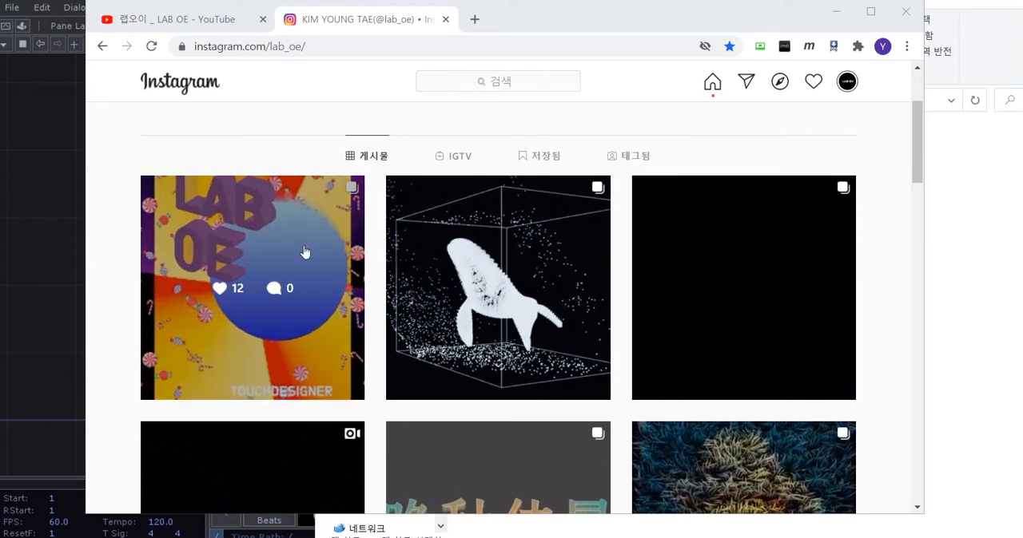
View the animated LAB OE poster post on the lab_oe Instagram page, and minimize the browser.
{"action": "left_click", "coordinate": [304, 253]}
{"action": "scroll", "coordinate": [448, 272], "scroll_direction": "down", "scroll_amount": 1}
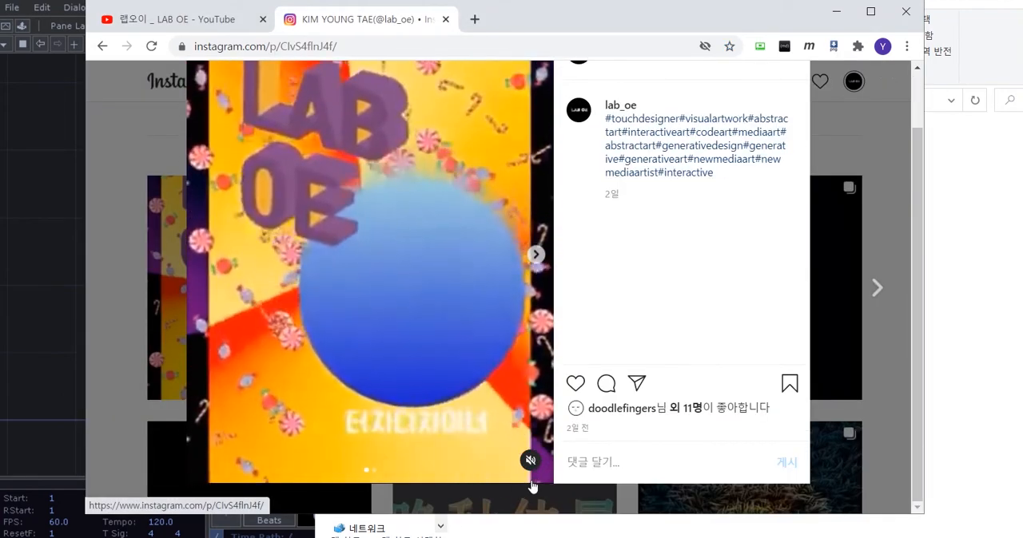
{"action": "scroll", "coordinate": [533, 479], "scroll_direction": "up", "scroll_amount": 1}
{"action": "scroll", "coordinate": [530, 459], "scroll_direction": "down", "scroll_amount": 1}
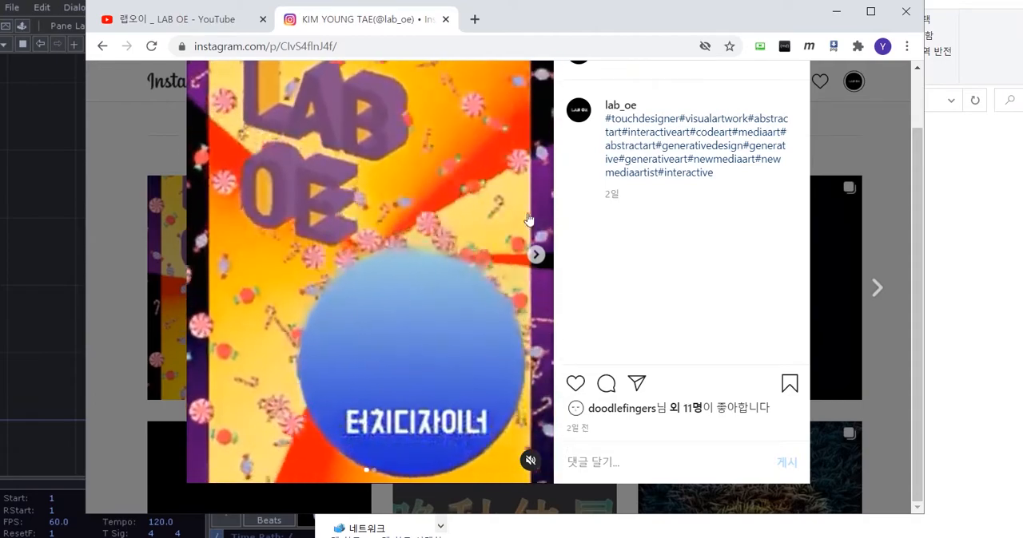
{"action": "scroll", "coordinate": [399, 174], "scroll_direction": "up", "scroll_amount": 1}
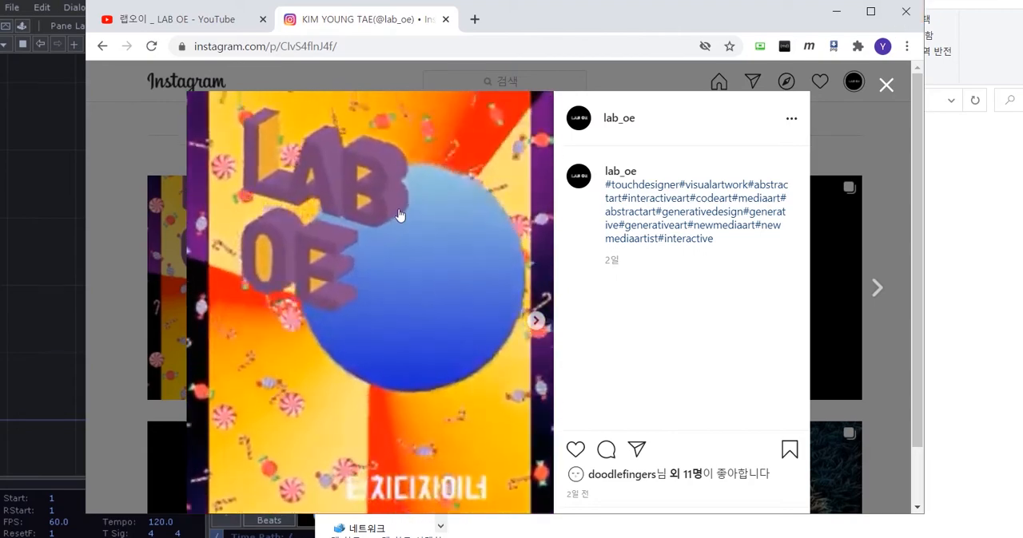
{"action": "left_click", "coordinate": [400, 216]}
{"action": "left_click", "coordinate": [836, 11]}
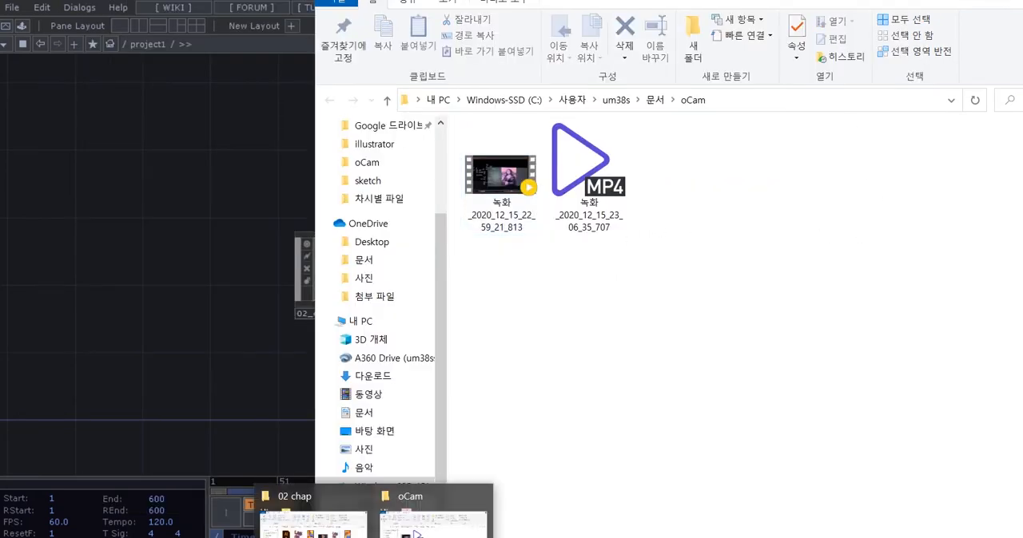
Bring up the 02 chap folder and play the 001_2 poster video, adjusting the player window size.
{"action": "left_click", "coordinate": [285, 511]}
{"action": "left_click_drag", "start_coordinate": [771, 82], "coordinate": [602, 6]}
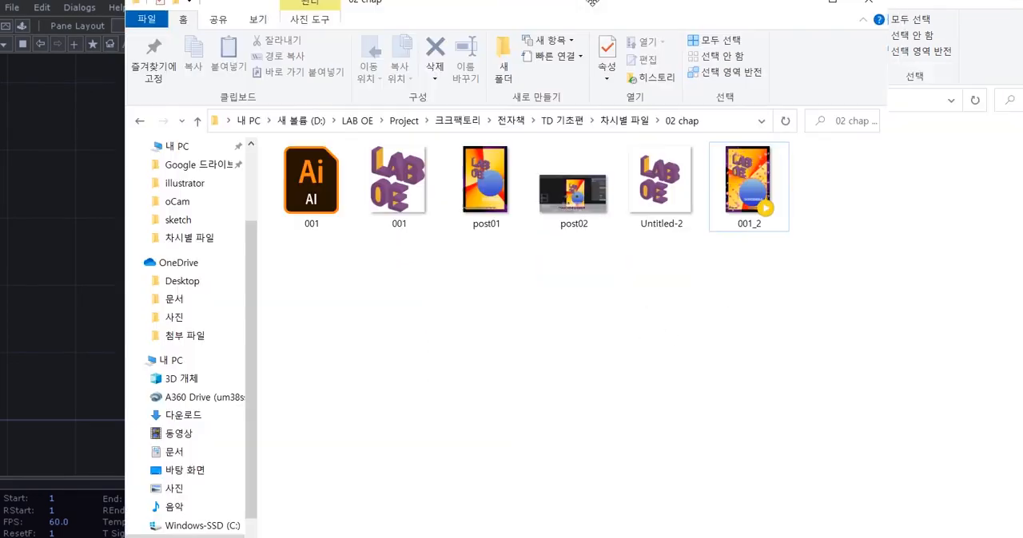
{"action": "left_click", "coordinate": [751, 169]}
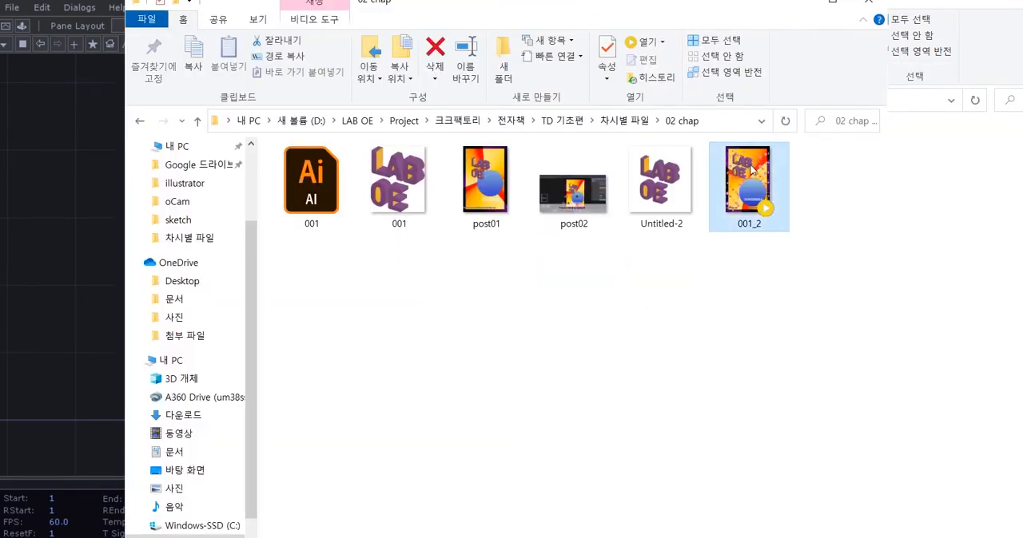
{"action": "double_click", "coordinate": [751, 169]}
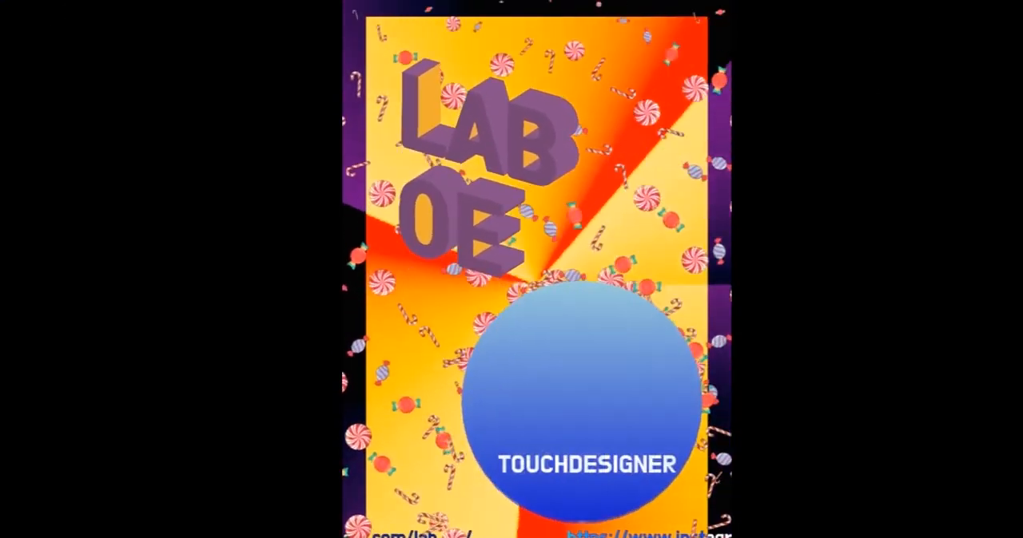
{"action": "left_click", "coordinate": [1015, 3]}
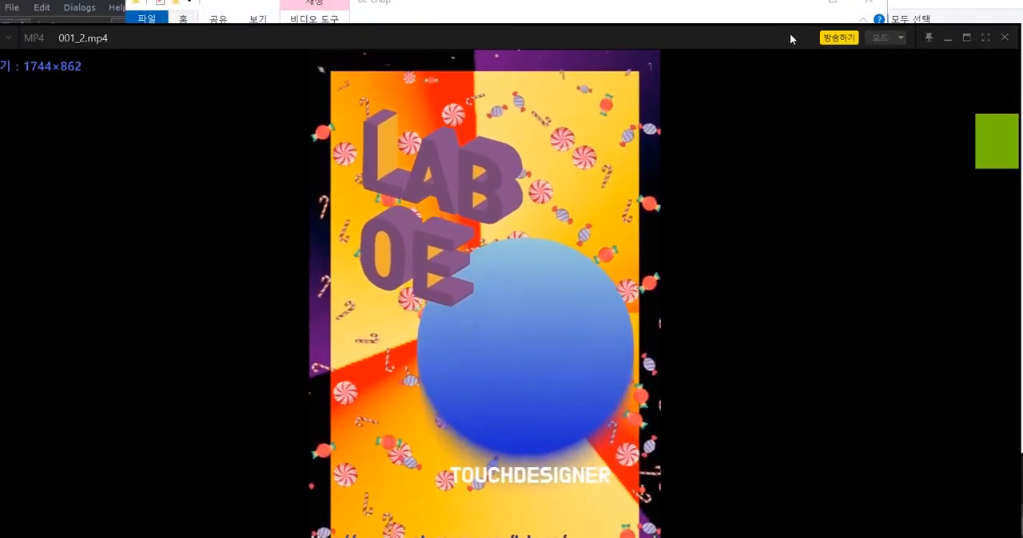
{"action": "double_click", "coordinate": [791, 36]}
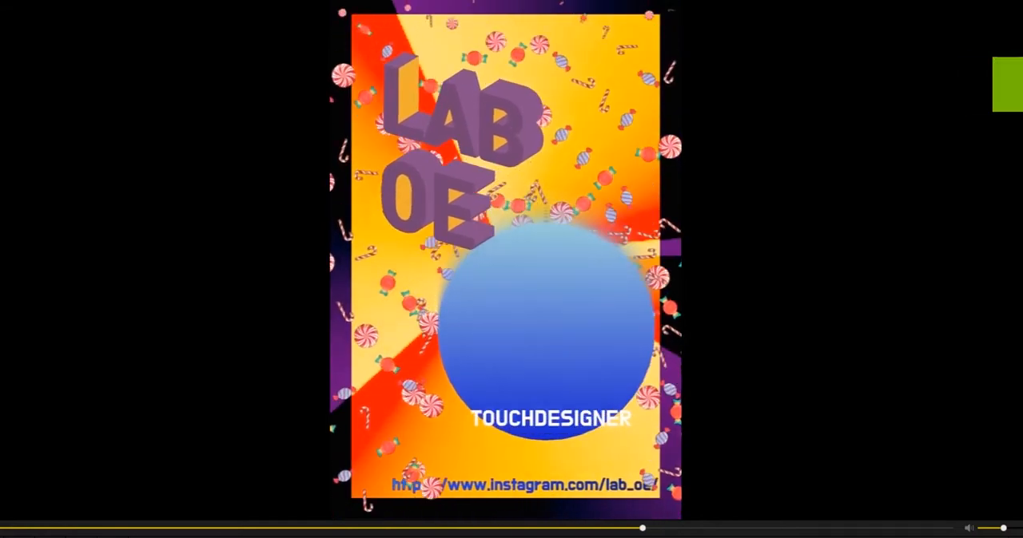
Lower the playback volume of the poster video to 21%.
{"action": "left_click", "coordinate": [1004, 529]}
{"action": "left_click_drag", "start_coordinate": [1004, 530], "coordinate": [990, 529]}
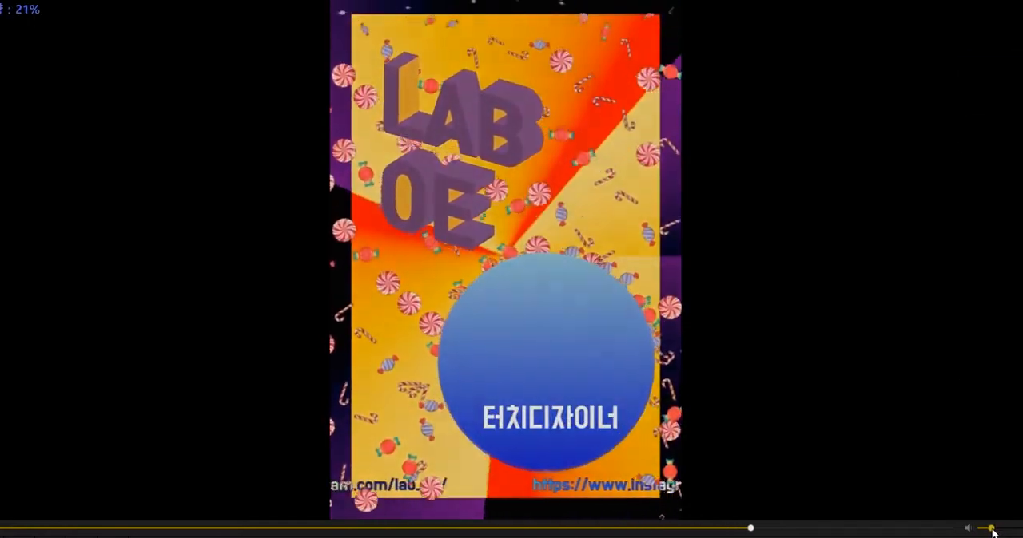
{"action": "left_click", "coordinate": [895, 465]}
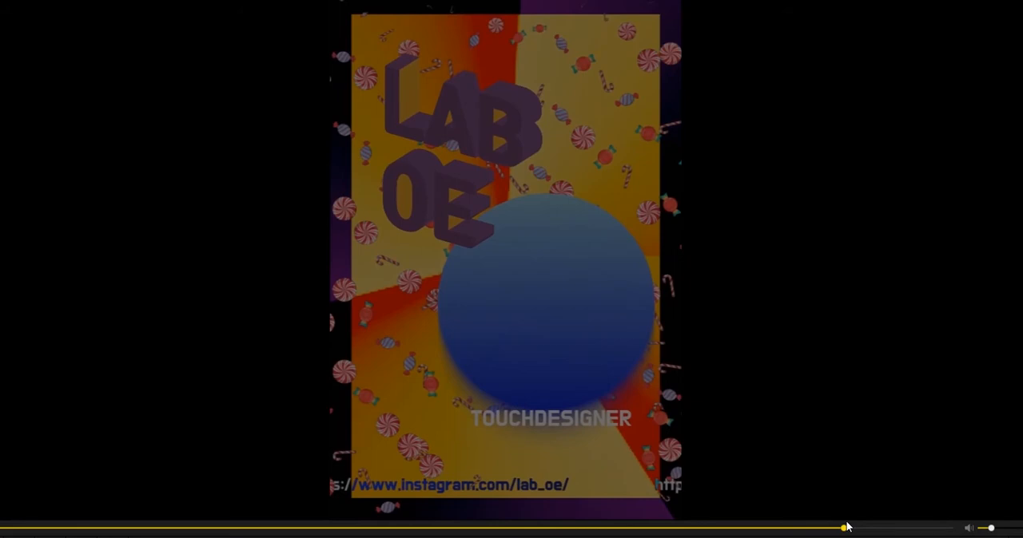
Rewind the poster video to watch an earlier section again, and close the video player.
{"action": "left_click_drag", "start_coordinate": [840, 531], "coordinate": [728, 532]}
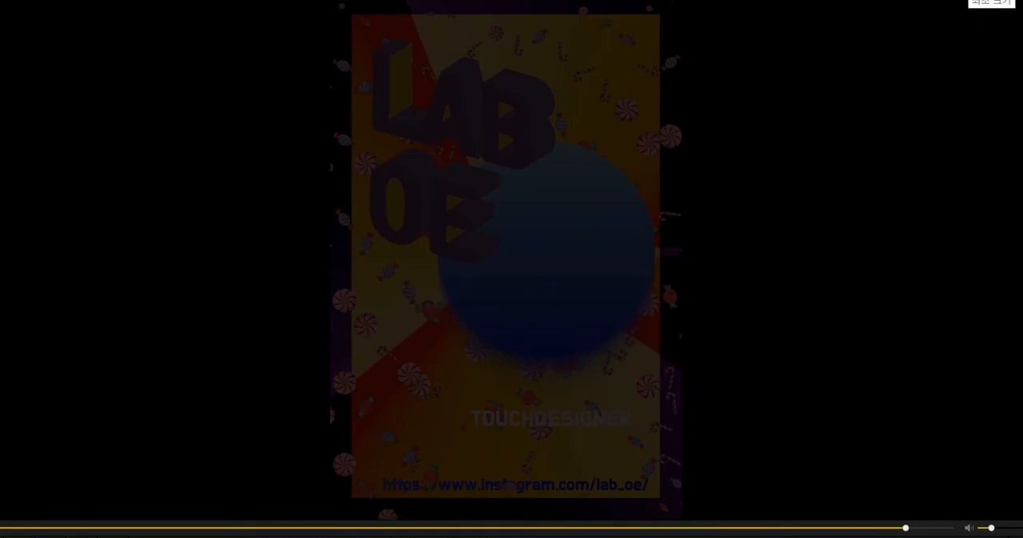
{"action": "left_click", "coordinate": [997, 1]}
{"action": "left_click", "coordinate": [848, 284]}
{"action": "left_click", "coordinate": [984, 1]}
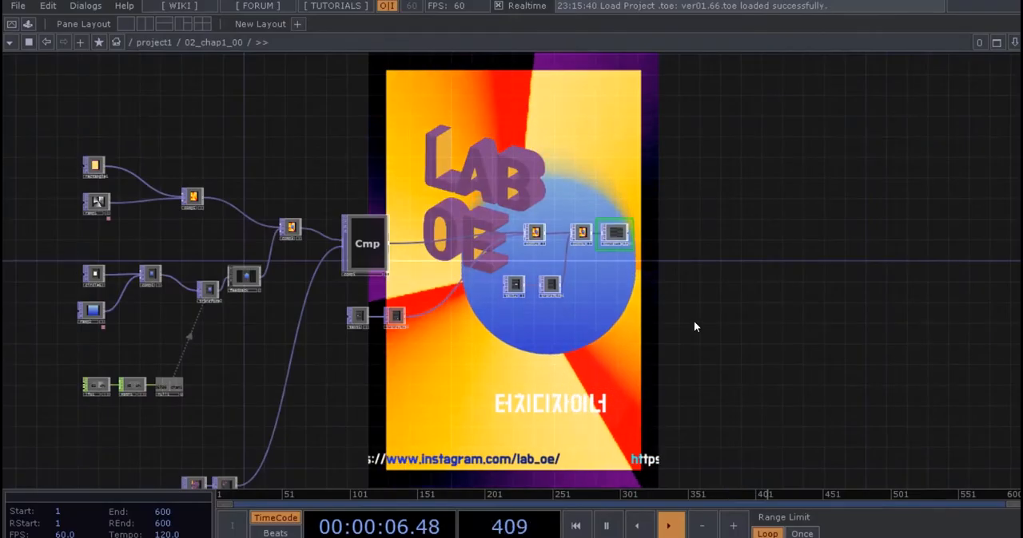
Add a Rectangle TOP to the 02_chap1_00 network in the empty area beyond the moviefileout1 node.
{"action": "scroll", "coordinate": [687, 316], "scroll_direction": "up", "scroll_amount": 5}
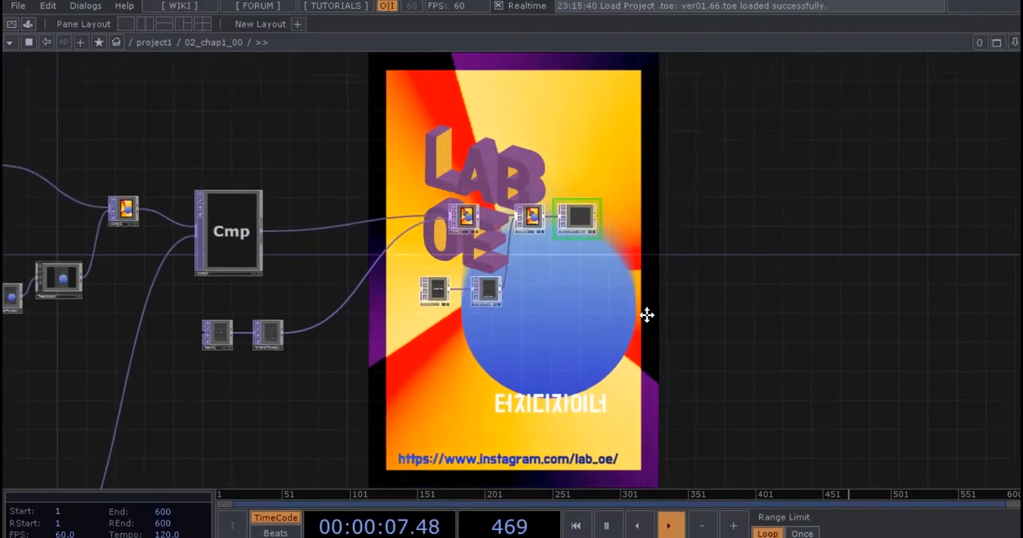
{"action": "scroll", "coordinate": [625, 221], "scroll_direction": "up", "scroll_amount": 2}
{"action": "left_click_drag", "start_coordinate": [754, 380], "coordinate": [586, 354]}
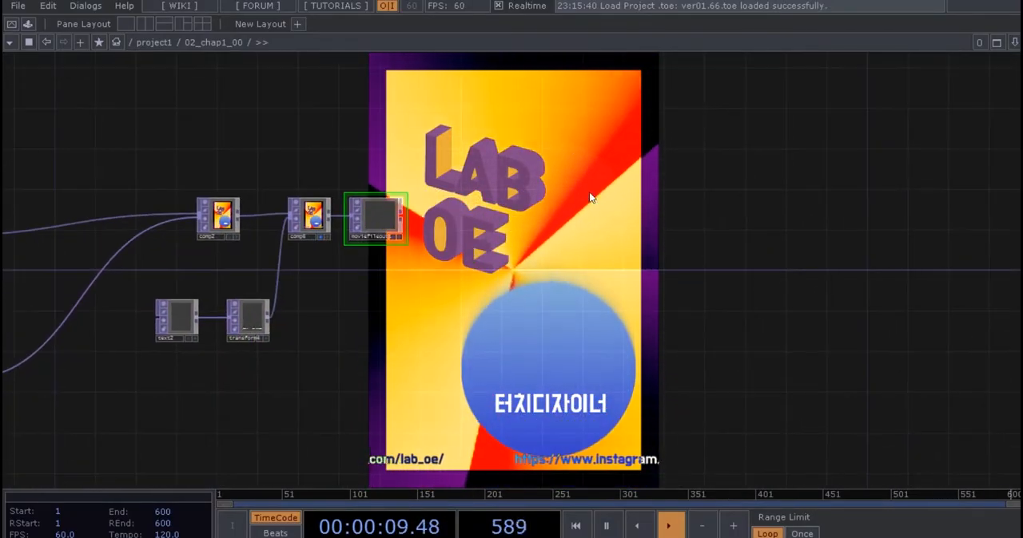
{"action": "scroll", "coordinate": [450, 280], "scroll_direction": "up", "scroll_amount": 3}
{"action": "left_click_drag", "start_coordinate": [450, 278], "coordinate": [483, 313]}
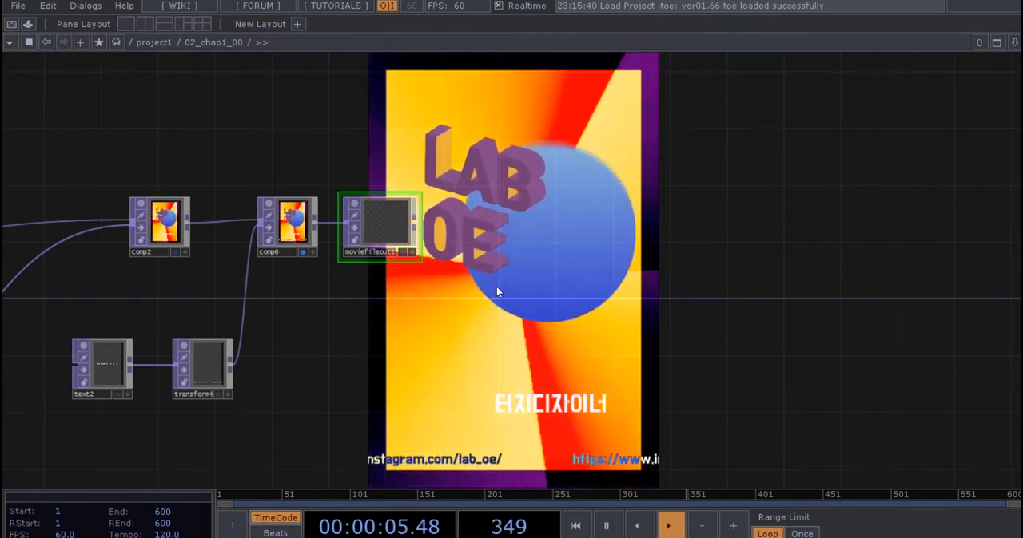
{"action": "scroll", "coordinate": [604, 263], "scroll_direction": "up", "scroll_amount": 3}
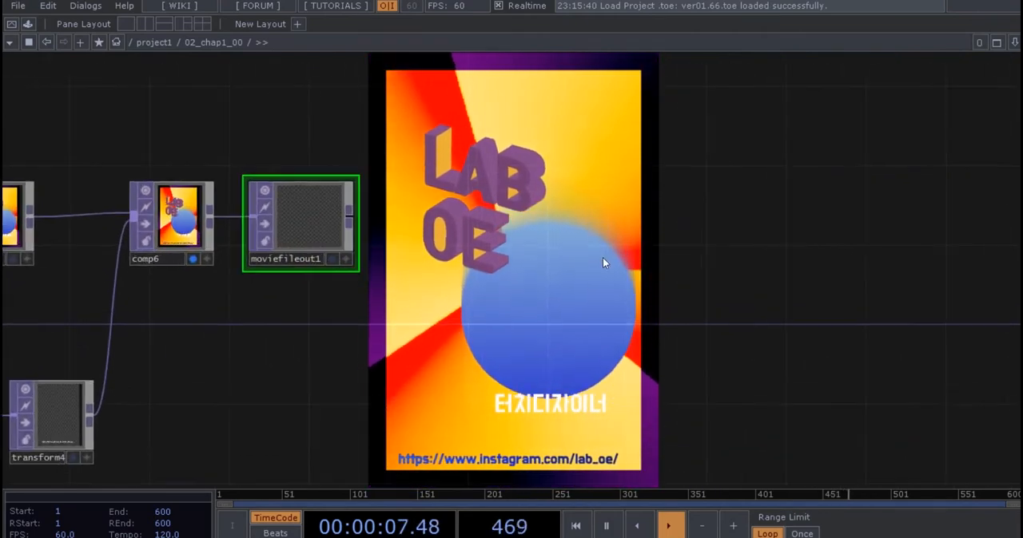
{"action": "key", "text": "Tab"}
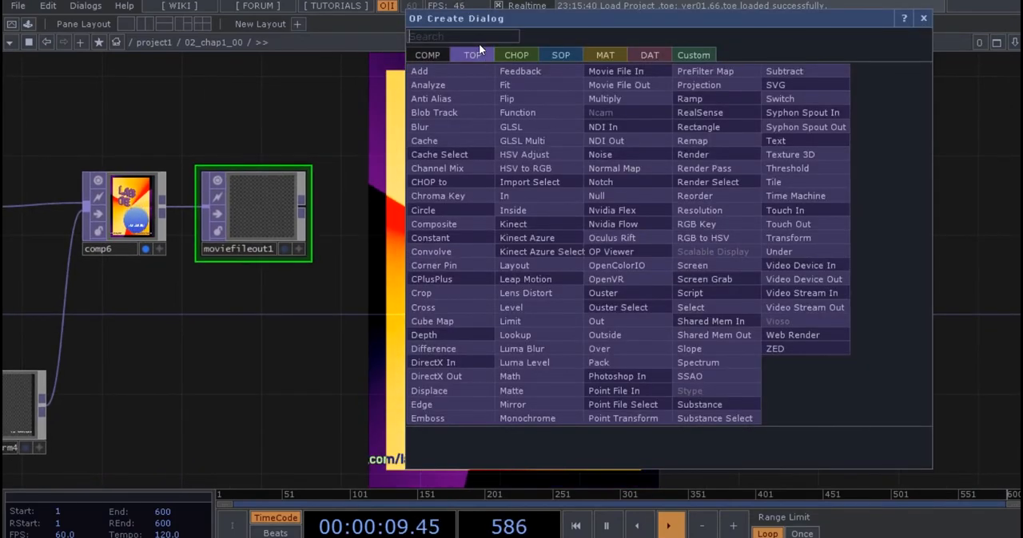
{"action": "type", "text": "rec"}
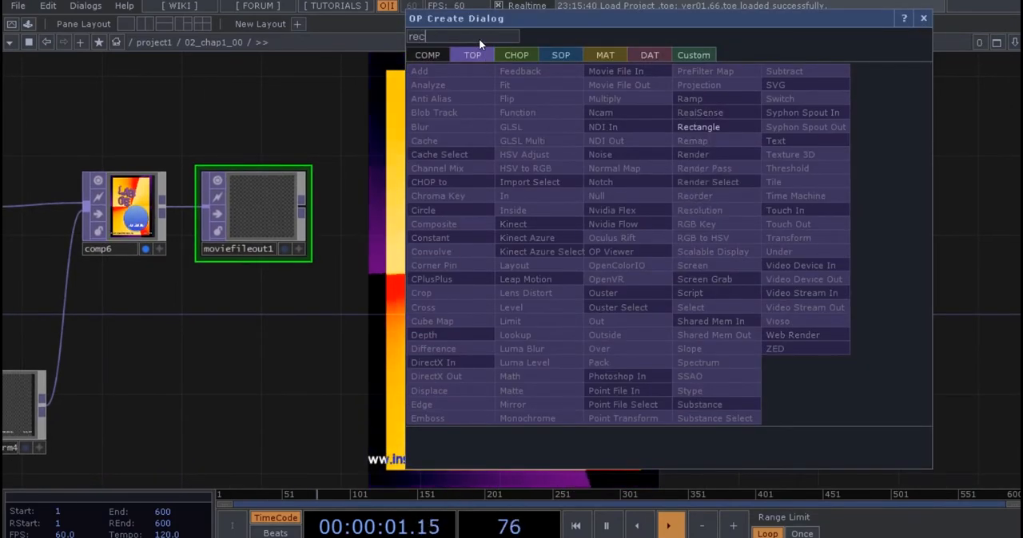
{"action": "left_click", "coordinate": [702, 131]}
{"action": "left_click", "coordinate": [714, 210]}
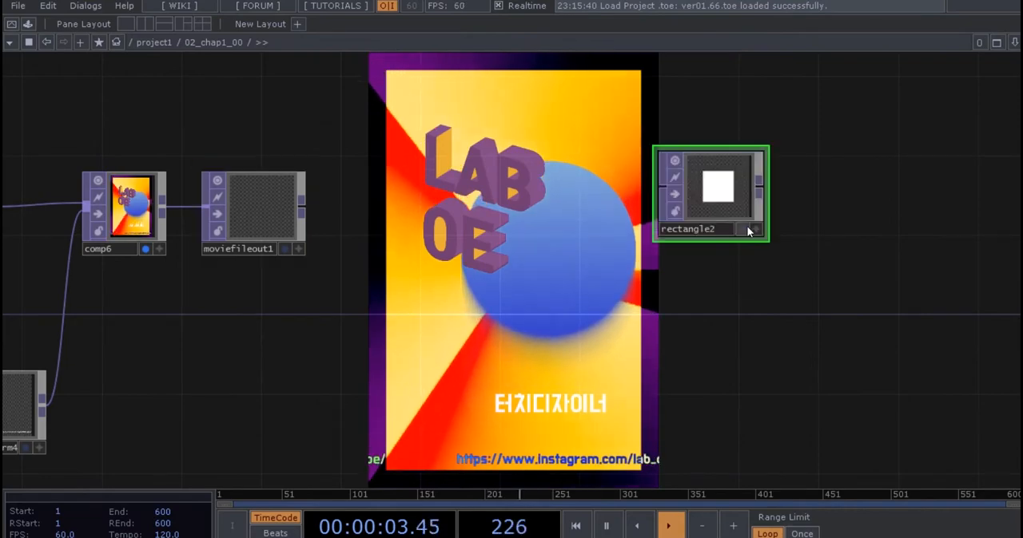
Add a Circle TOP directly beneath the new rectangle node.
{"action": "scroll", "coordinate": [811, 256], "scroll_direction": "up", "scroll_amount": 3}
{"action": "scroll", "coordinate": [727, 292], "scroll_direction": "down", "scroll_amount": 2}
{"action": "key", "text": "Tab"}
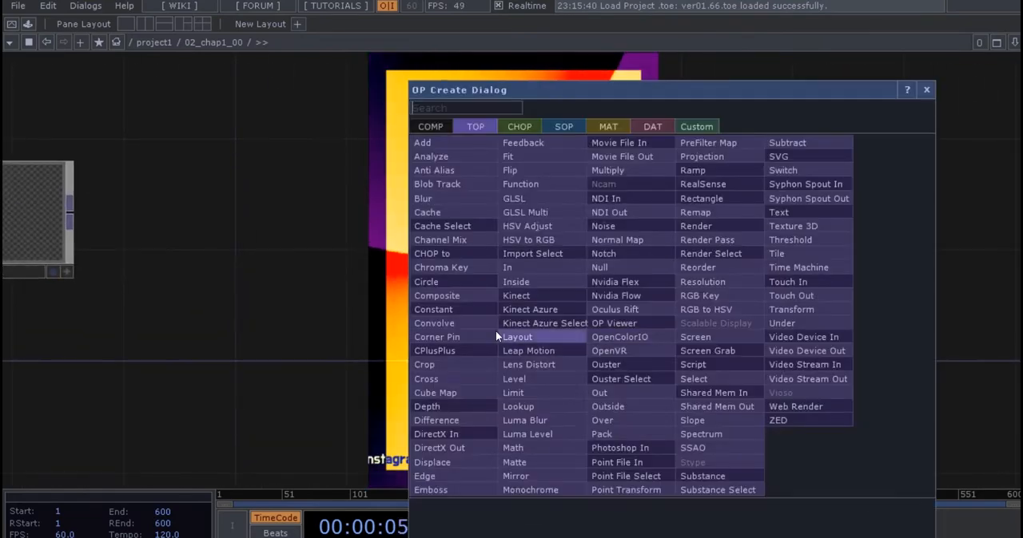
{"action": "type", "text": "cir"}
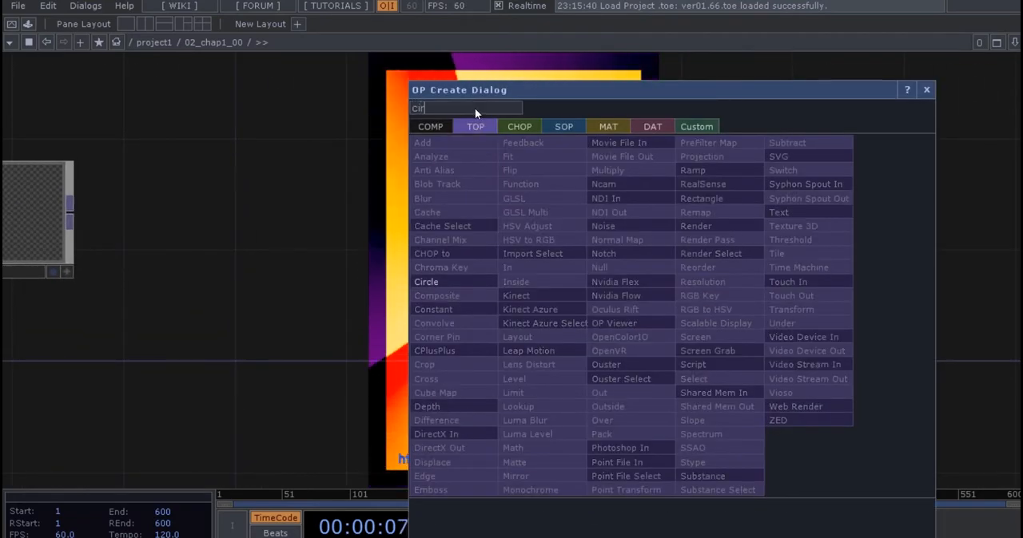
{"action": "key", "text": "Return"}
{"action": "left_click", "coordinate": [647, 332]}
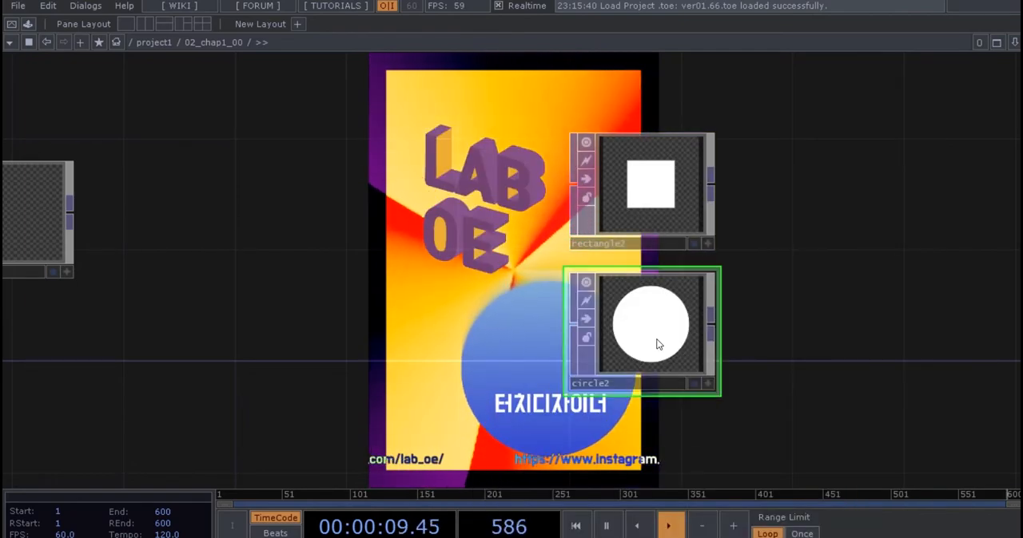
Add a Movie File In TOP beneath the new circle node and align it closely under that node.
{"action": "scroll", "coordinate": [754, 307], "scroll_direction": "down", "scroll_amount": 2}
{"action": "key", "text": "Tab"}
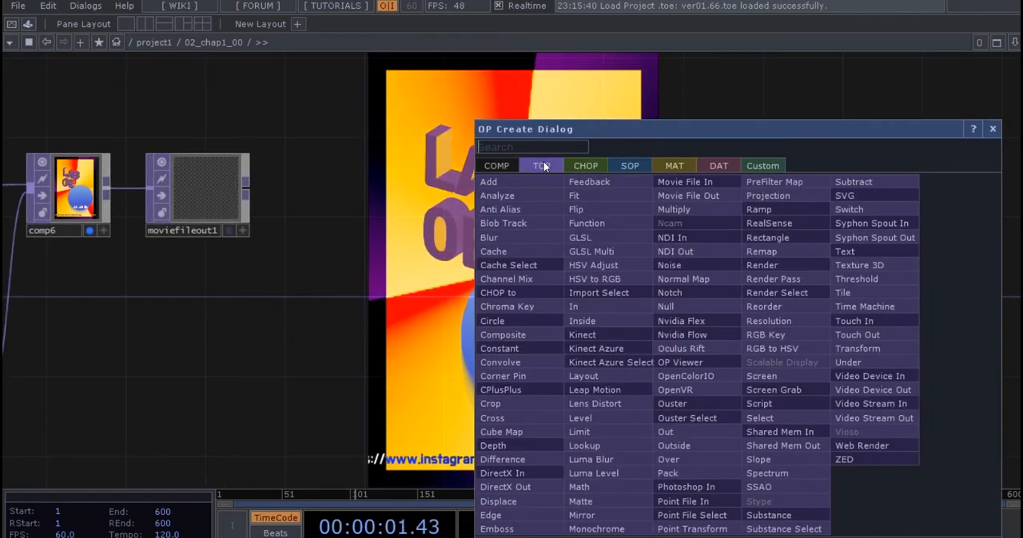
{"action": "type", "text": "mov"}
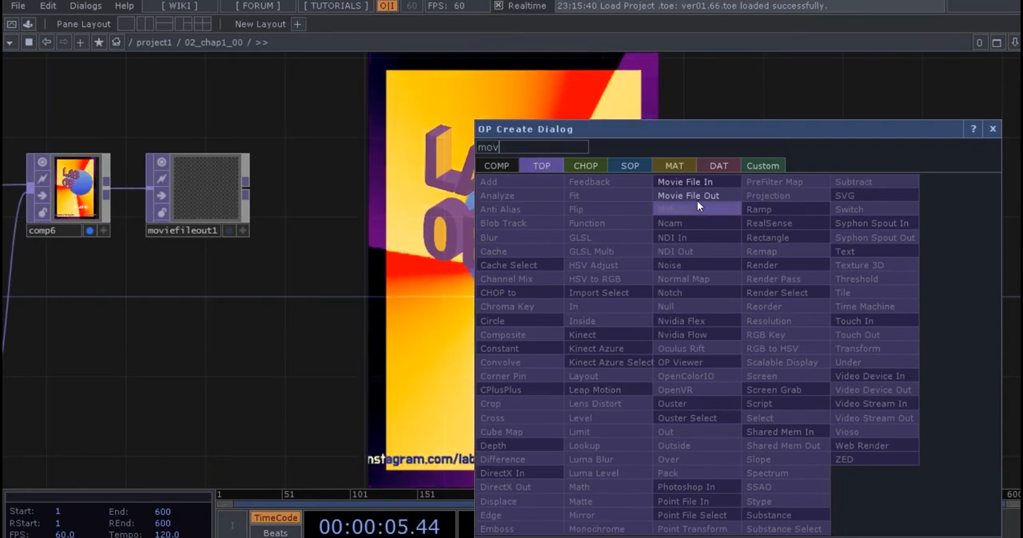
{"action": "left_click", "coordinate": [696, 198]}
{"action": "left_click", "coordinate": [665, 382]}
{"action": "left_click_drag", "start_coordinate": [745, 388], "coordinate": [738, 289]}
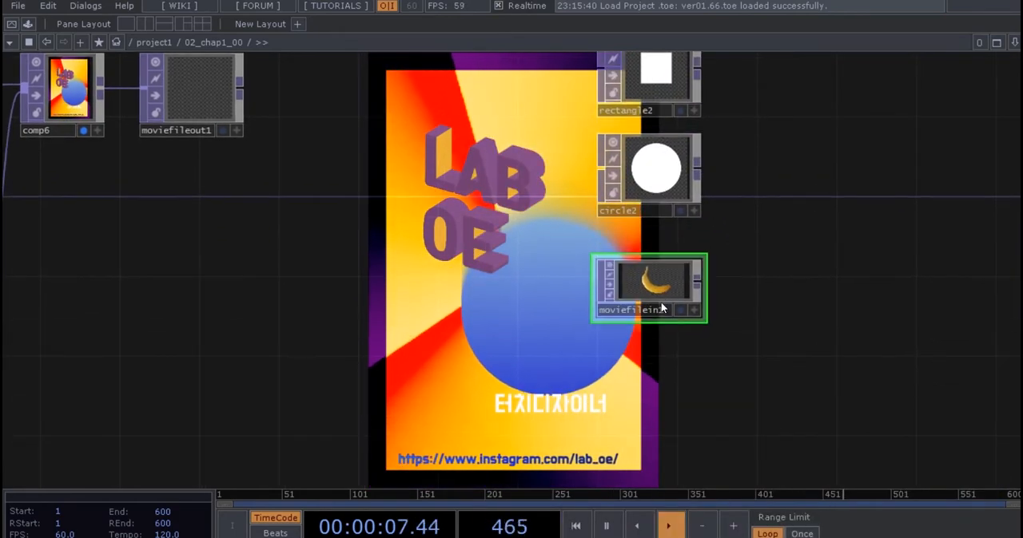
{"action": "left_click_drag", "start_coordinate": [663, 305], "coordinate": [653, 272]}
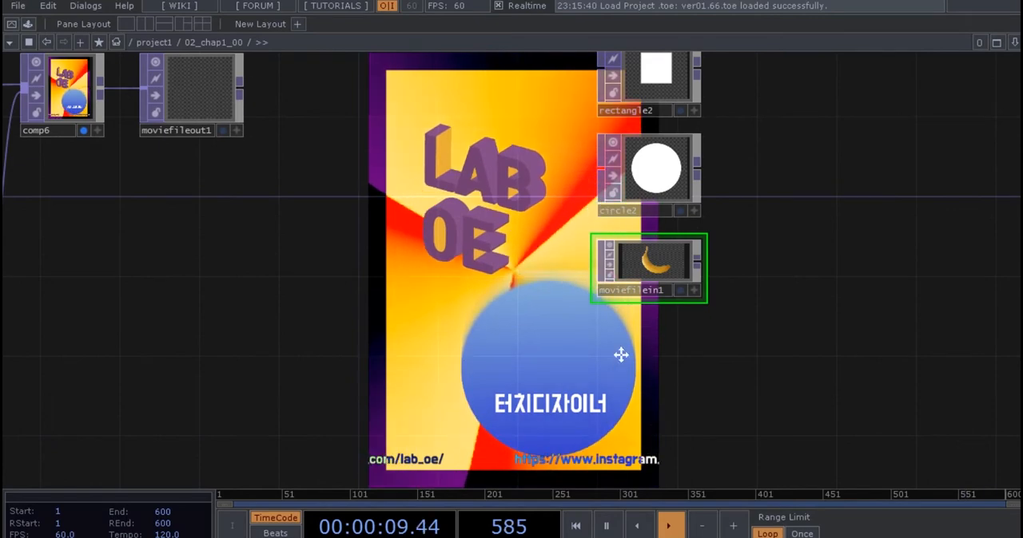
Add a Transform TOP beneath the movie file input node.
{"action": "key", "text": "Tab"}
{"action": "type", "text": "tra"}
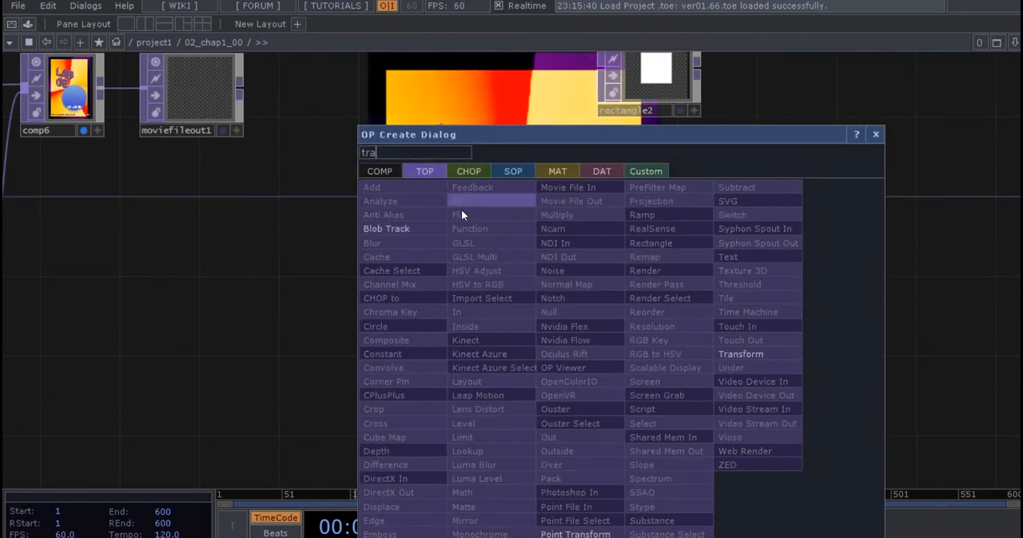
{"action": "left_click", "coordinate": [730, 354]}
{"action": "left_click", "coordinate": [643, 374]}
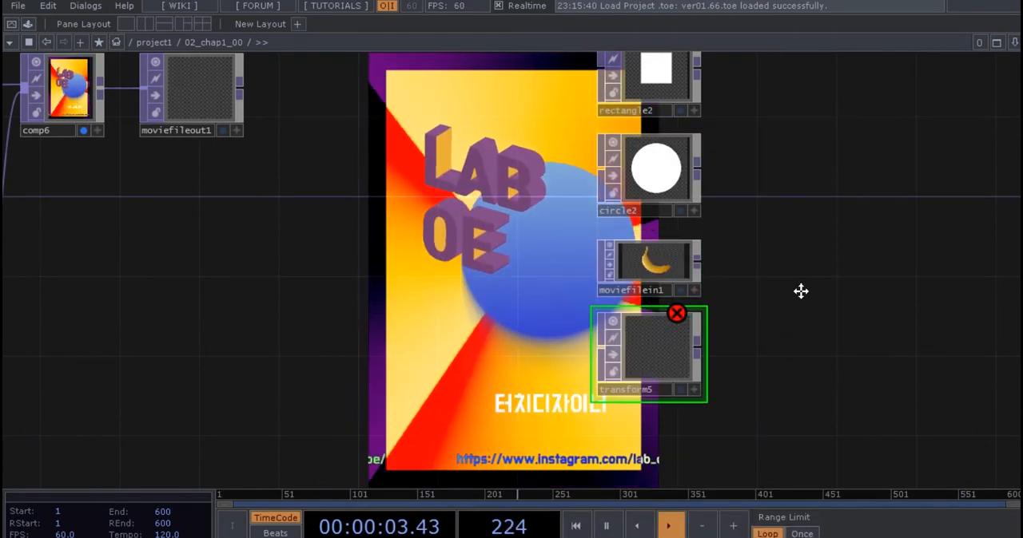
Add an LFO CHOP beside the new rectangle node.
{"action": "left_click_drag", "start_coordinate": [790, 313], "coordinate": [781, 318]}
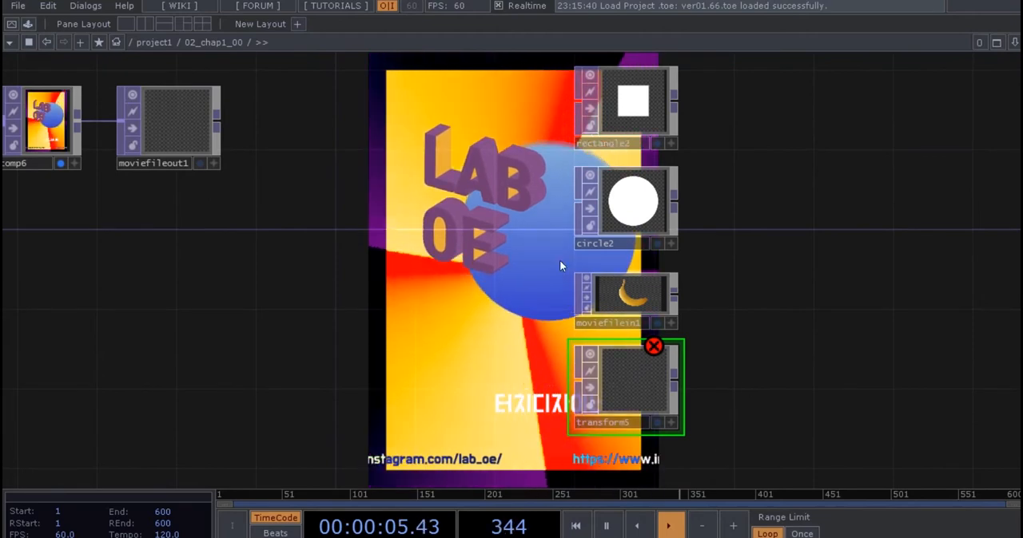
{"action": "left_click_drag", "start_coordinate": [737, 247], "coordinate": [735, 258]}
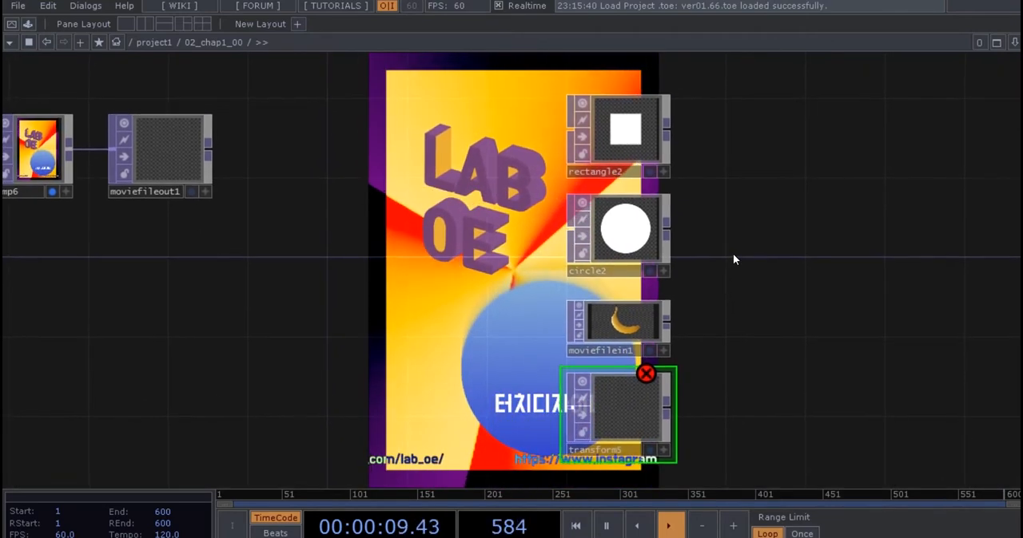
{"action": "key", "text": "Tab"}
{"action": "left_click", "coordinate": [566, 47]}
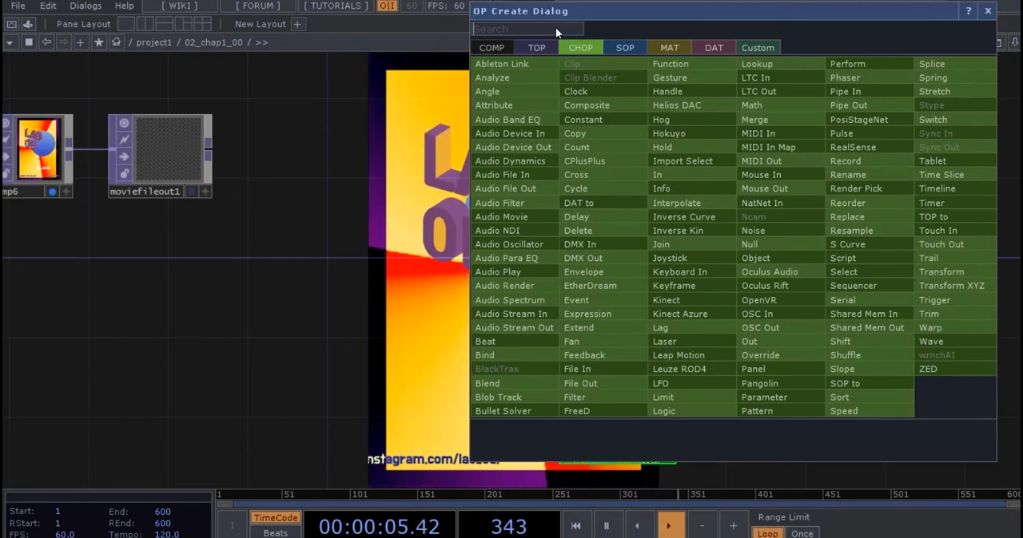
{"action": "type", "text": "lfo"}
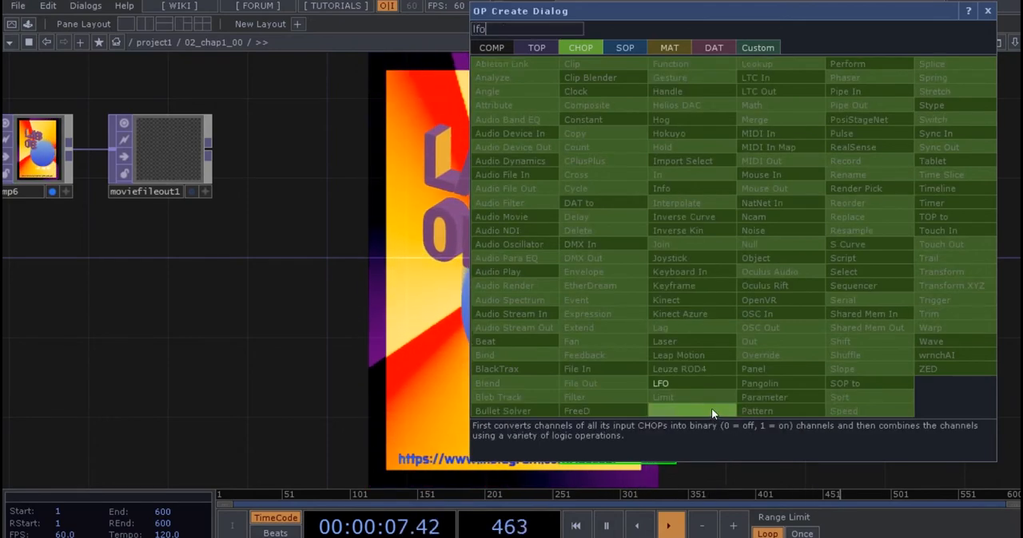
{"action": "left_click", "coordinate": [688, 384]}
{"action": "left_click", "coordinate": [745, 133]}
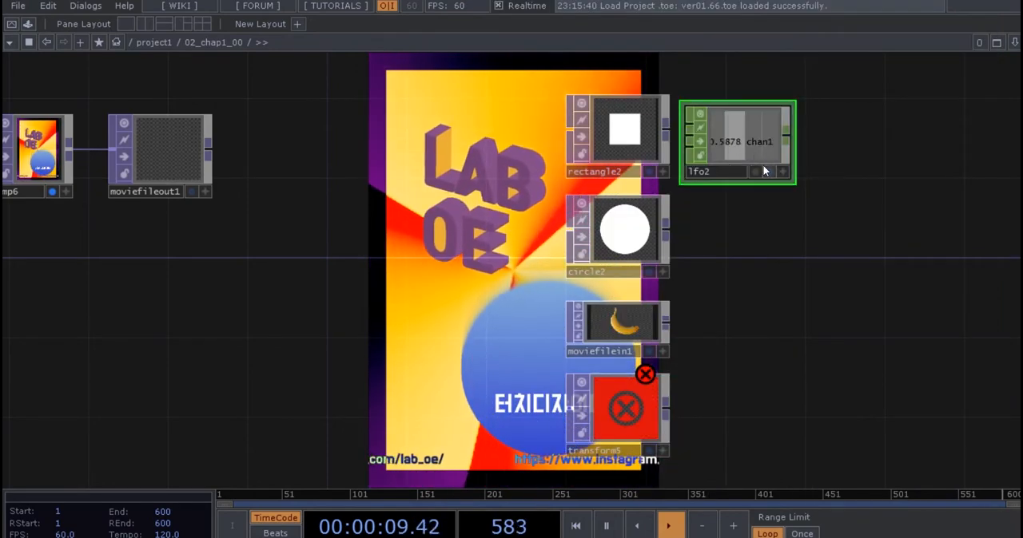
Move the LFO CHOP farther away from the rectangle node.
{"action": "left_click_drag", "start_coordinate": [752, 153], "coordinate": [837, 129]}
{"action": "left_click", "coordinate": [773, 286]}
{"action": "left_click_drag", "start_coordinate": [835, 281], "coordinate": [919, 228]}
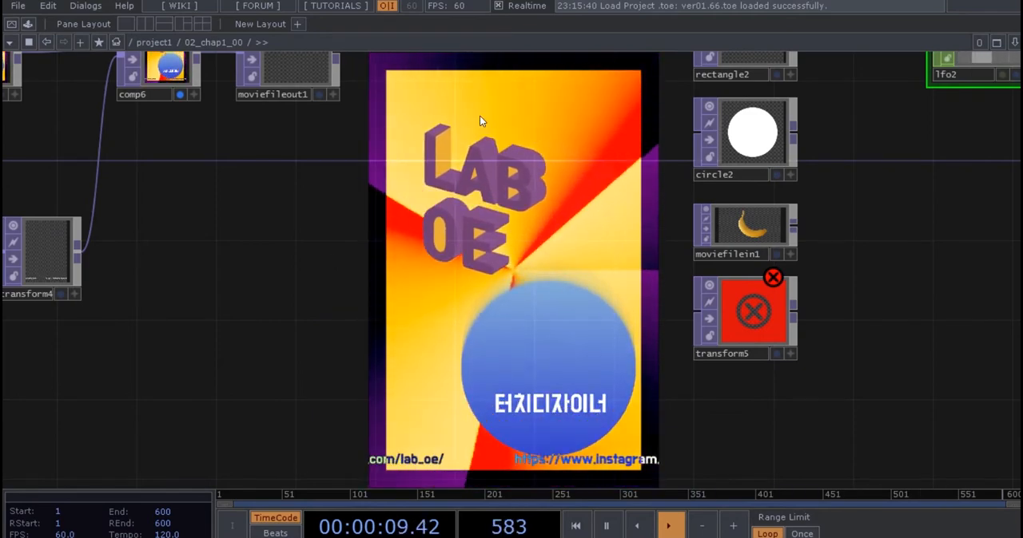
Add a Ramp TOP directly beneath the second rectangle column's transform node.
{"action": "key", "text": "Tab"}
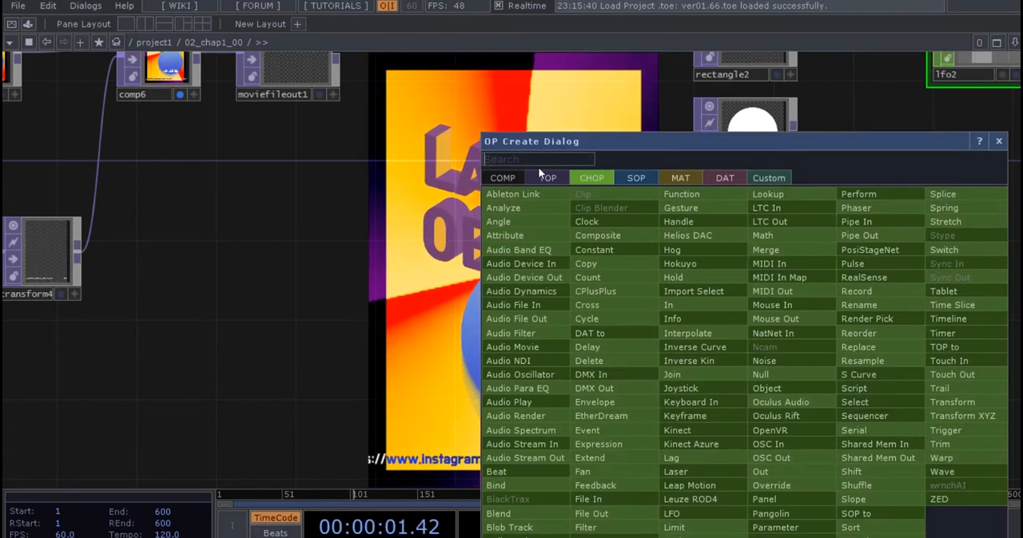
{"action": "type", "text": "ramp"}
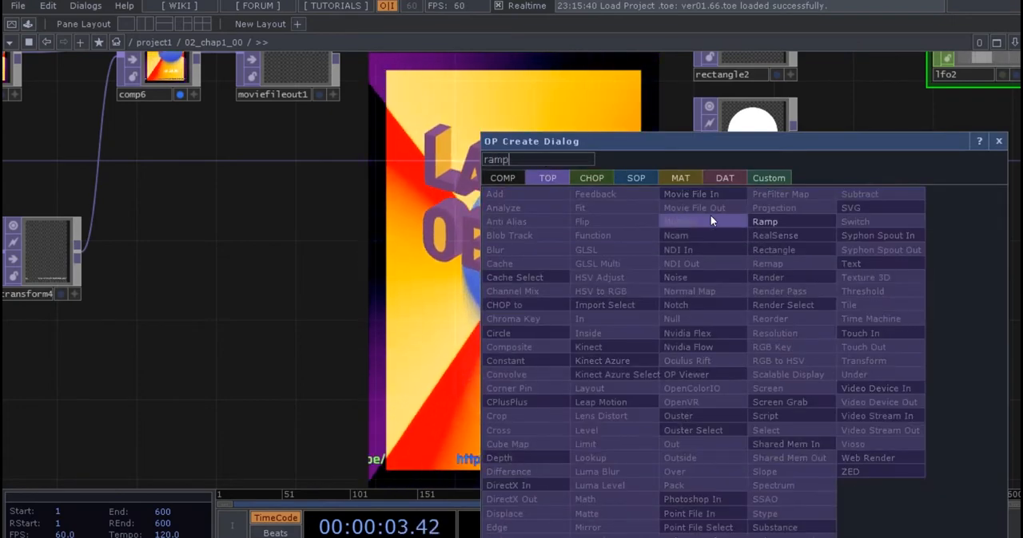
{"action": "left_click", "coordinate": [751, 218]}
{"action": "left_click", "coordinate": [743, 412]}
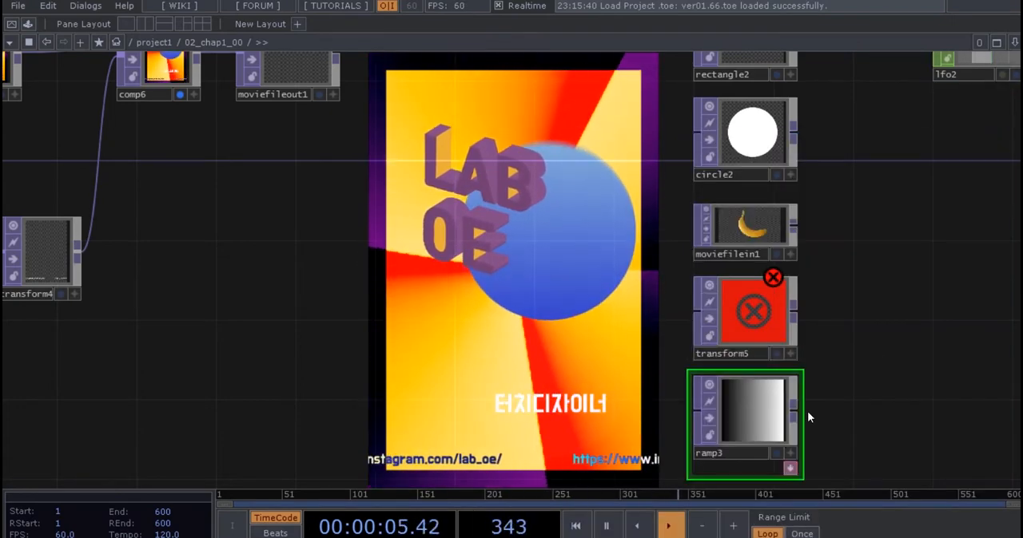
{"action": "scroll", "coordinate": [901, 351], "scroll_direction": "down", "scroll_amount": 2}
{"action": "scroll", "coordinate": [671, 429], "scroll_direction": "up", "scroll_amount": 5}
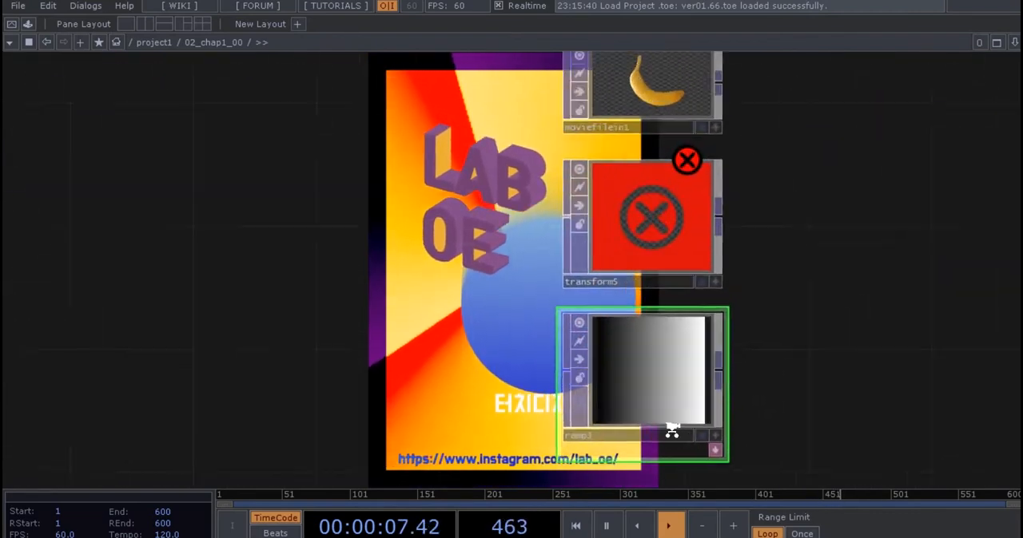
{"action": "scroll", "coordinate": [598, 395], "scroll_direction": "down", "scroll_amount": 5}
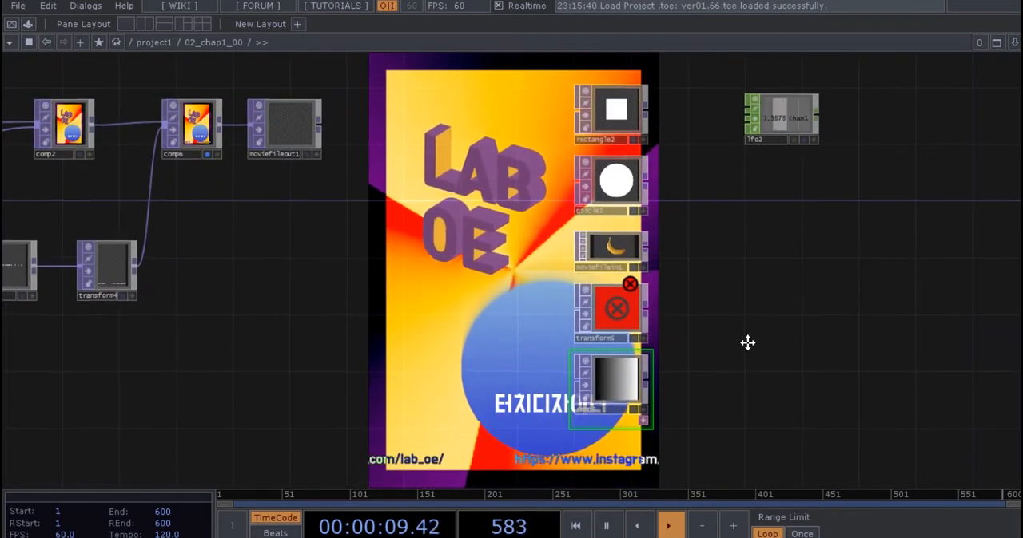
{"action": "left_click_drag", "start_coordinate": [717, 392], "coordinate": [796, 403]}
{"action": "left_click", "coordinate": [673, 428]}
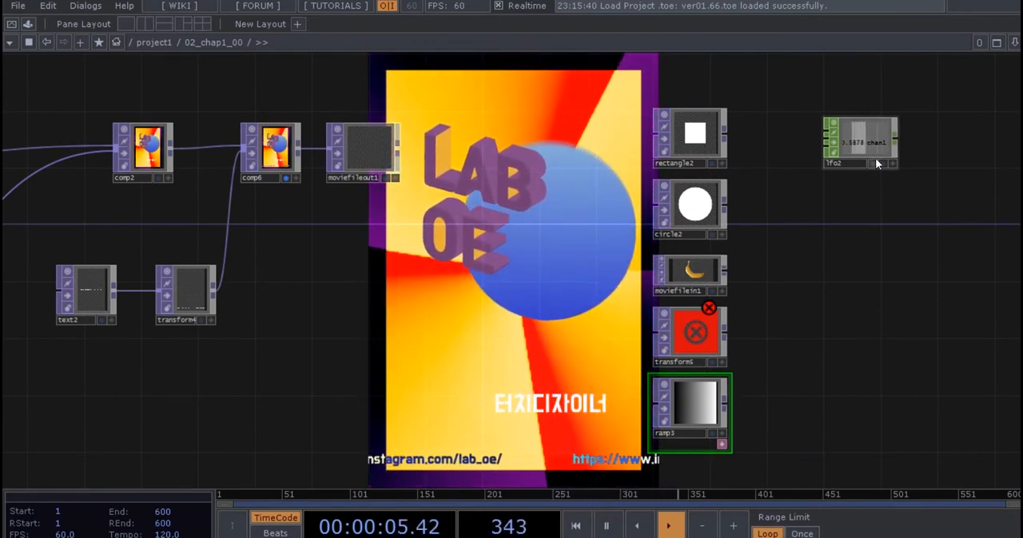
Move the LFO CHOP back closer beside the rectangle node at the head of the operator column.
{"action": "left_click_drag", "start_coordinate": [867, 158], "coordinate": [792, 145]}
{"action": "left_click", "coordinate": [691, 138]}
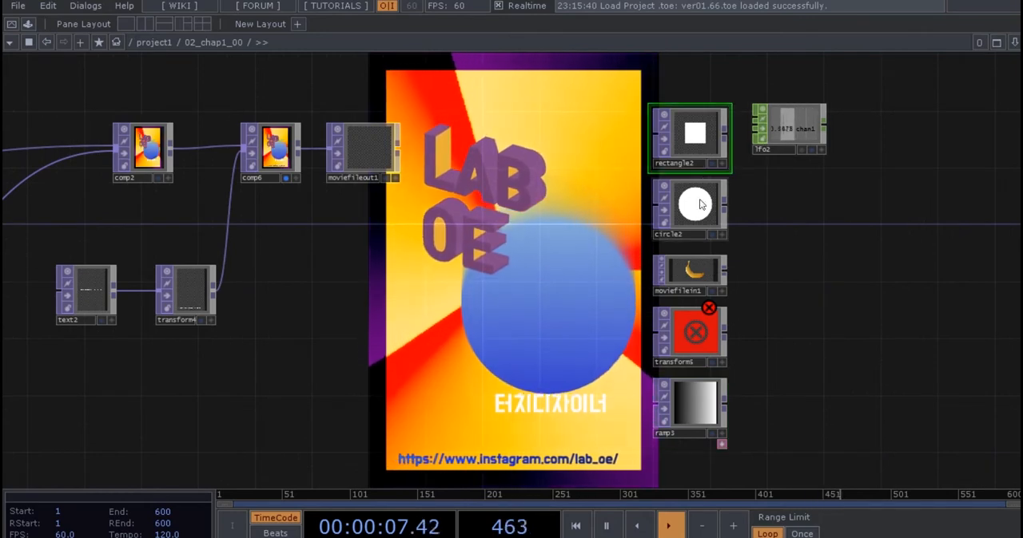
{"action": "left_click", "coordinate": [692, 206]}
{"action": "left_click", "coordinate": [691, 281]}
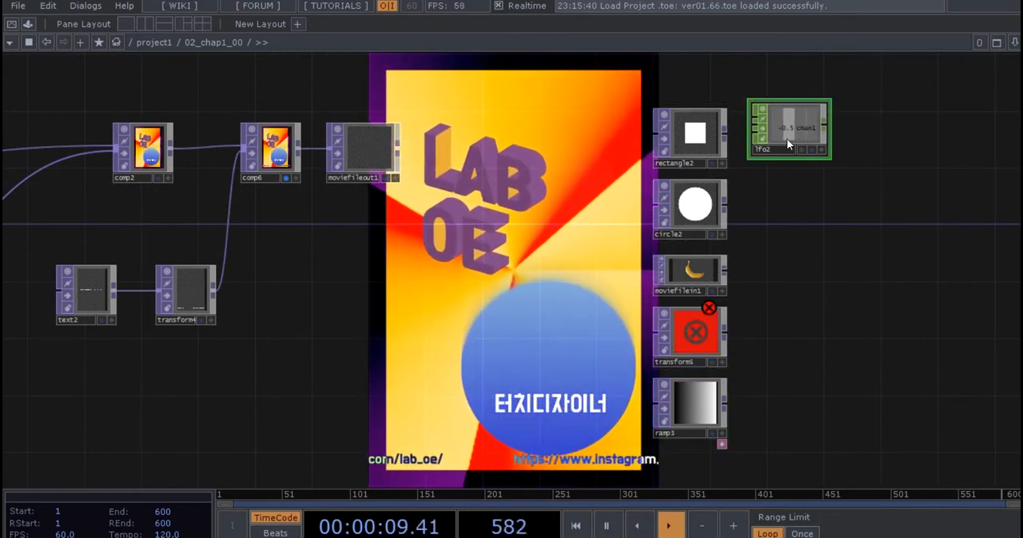
{"action": "mouse_move", "coordinate": [786, 138]}
{"action": "left_mouse_down"}
{"action": "mouse_move", "coordinate": [772, 152]}
{"action": "mouse_move", "coordinate": [787, 138]}
{"action": "left_mouse_up"}
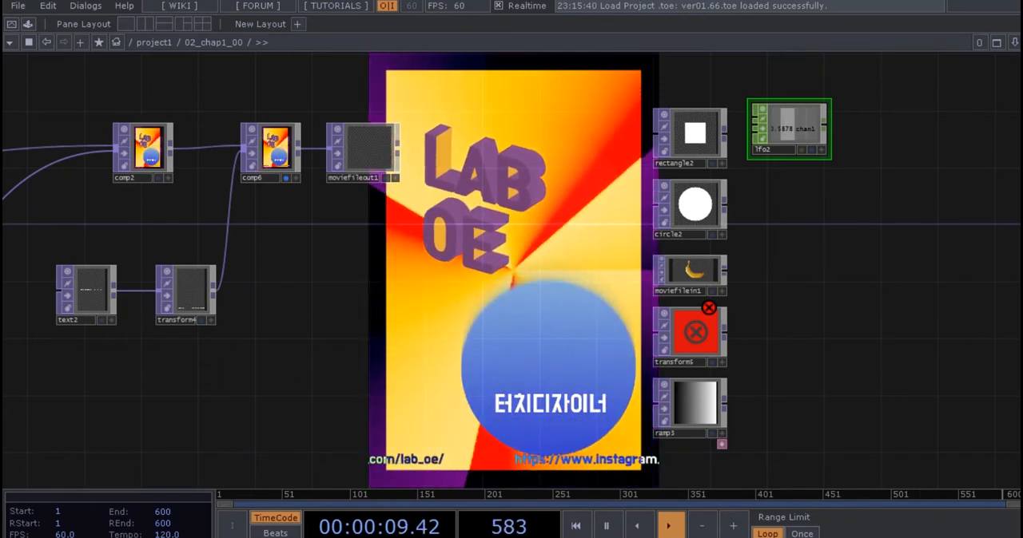
Switch to the new TouchDesigner project with the default example network and delete all of its operators.
{"action": "mouse_move", "coordinate": [936, 537]}
{"action": "left_click", "coordinate": [863, 527]}
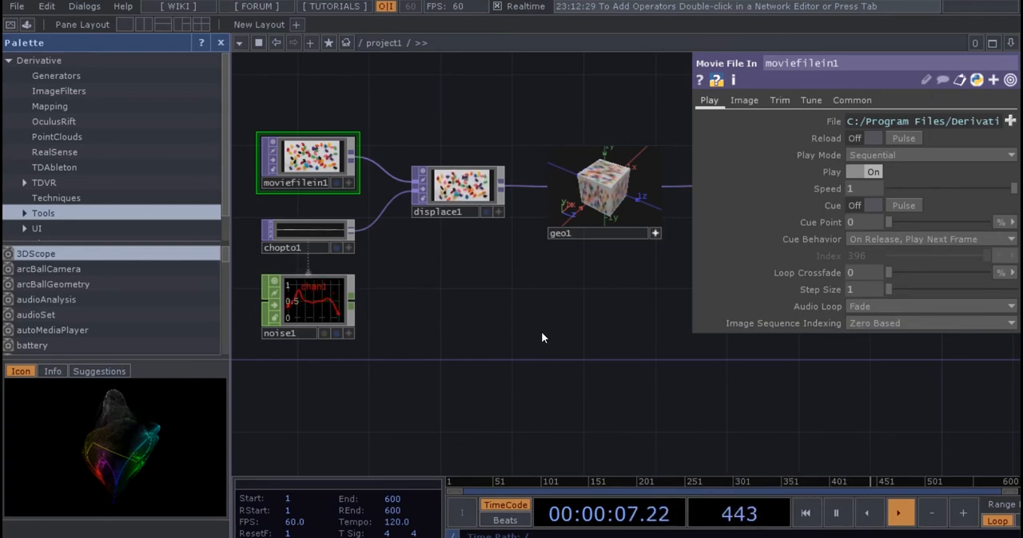
{"action": "middle_click_drag", "start_coordinate": [541, 334], "coordinate": [560, 368]}
{"action": "left_click_drag", "start_coordinate": [721, 405], "coordinate": [638, 374]}
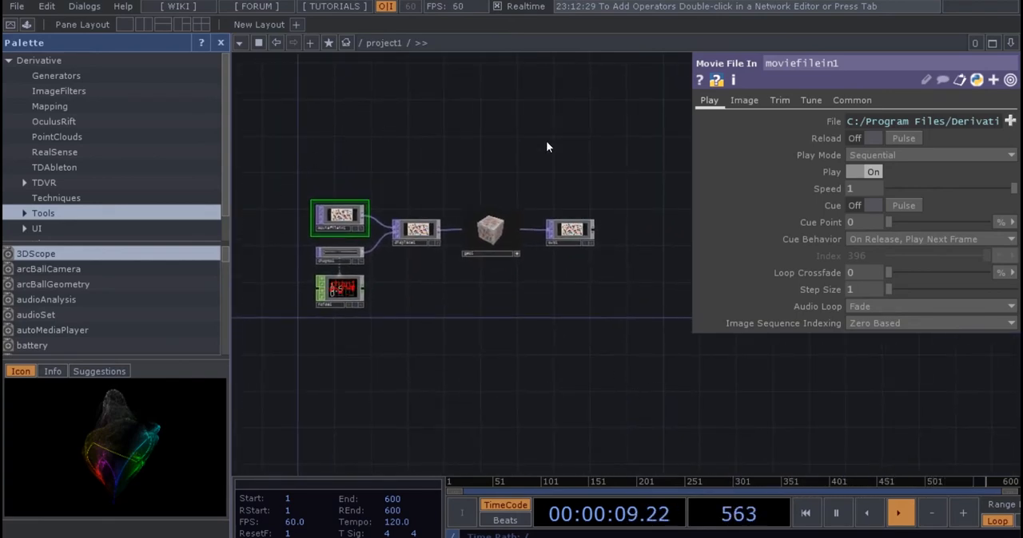
{"action": "left_click_drag", "start_coordinate": [549, 360], "coordinate": [622, 366]}
{"action": "left_click_drag", "start_coordinate": [579, 340], "coordinate": [315, 174]}
{"action": "right_click", "coordinate": [624, 347]}
{"action": "key", "text": "Escape"}
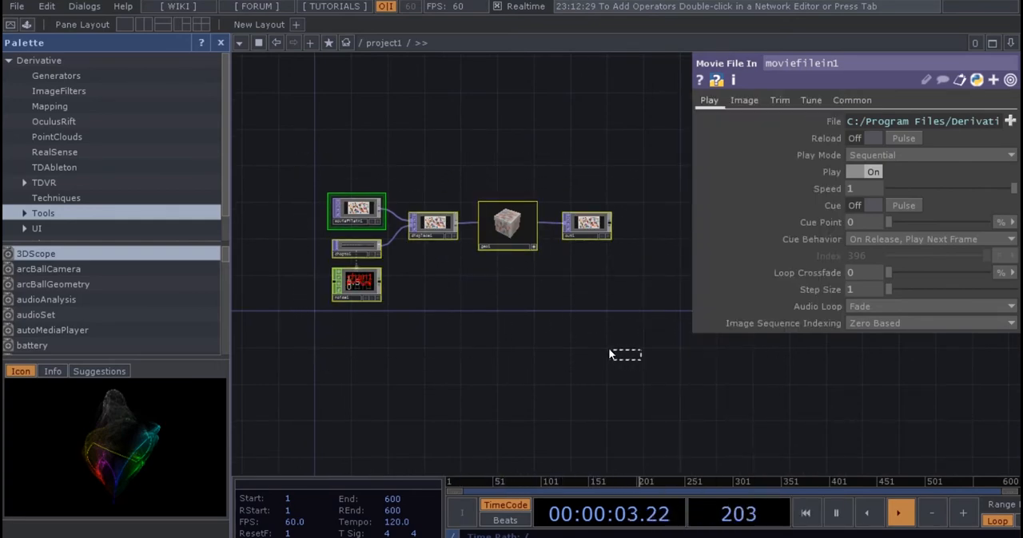
{"action": "left_click_drag", "start_coordinate": [608, 354], "coordinate": [281, 125]}
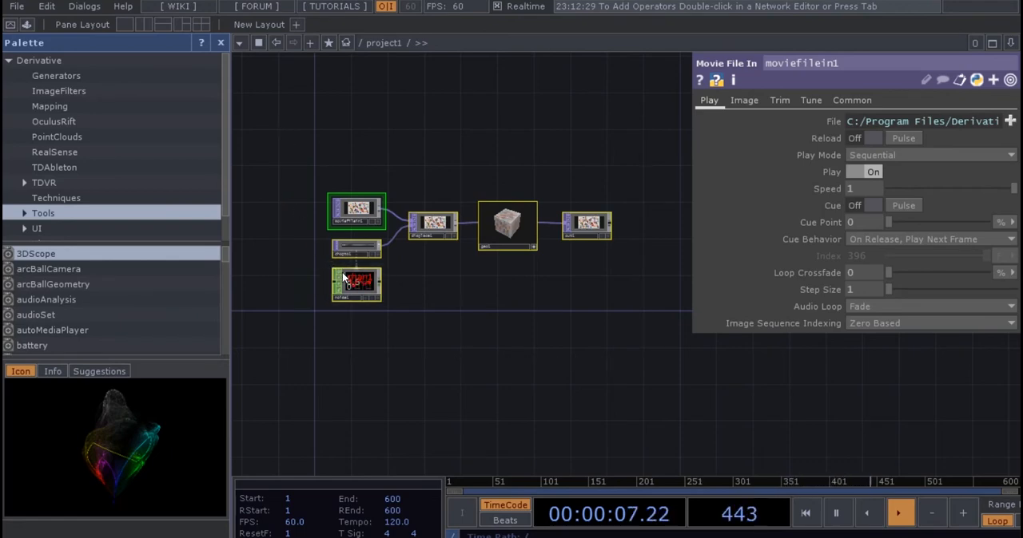
{"action": "key", "text": "Delete"}
{"action": "key", "text": "h"}
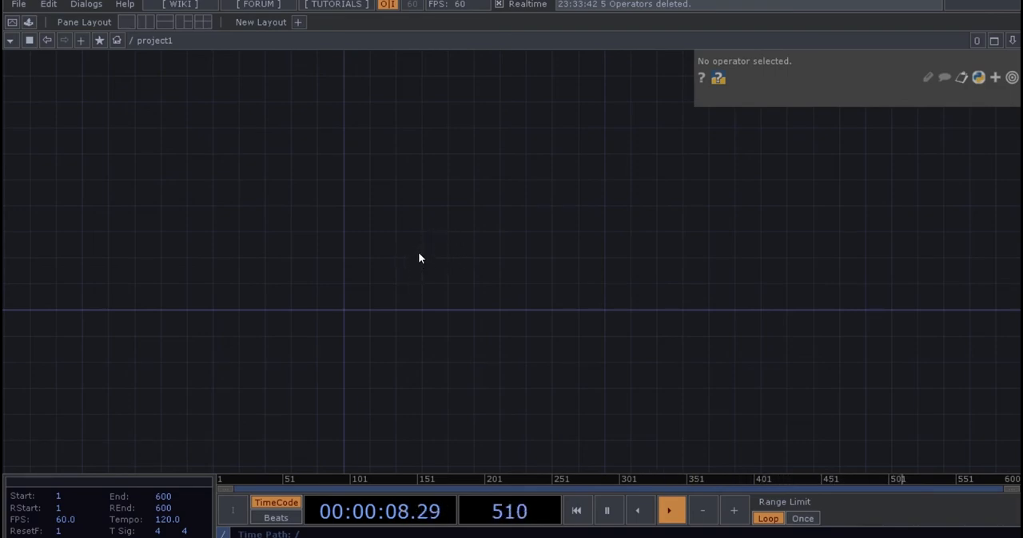
Add a Rectangle TOP near the origin of the empty project1 network.
{"action": "key", "text": "Tab"}
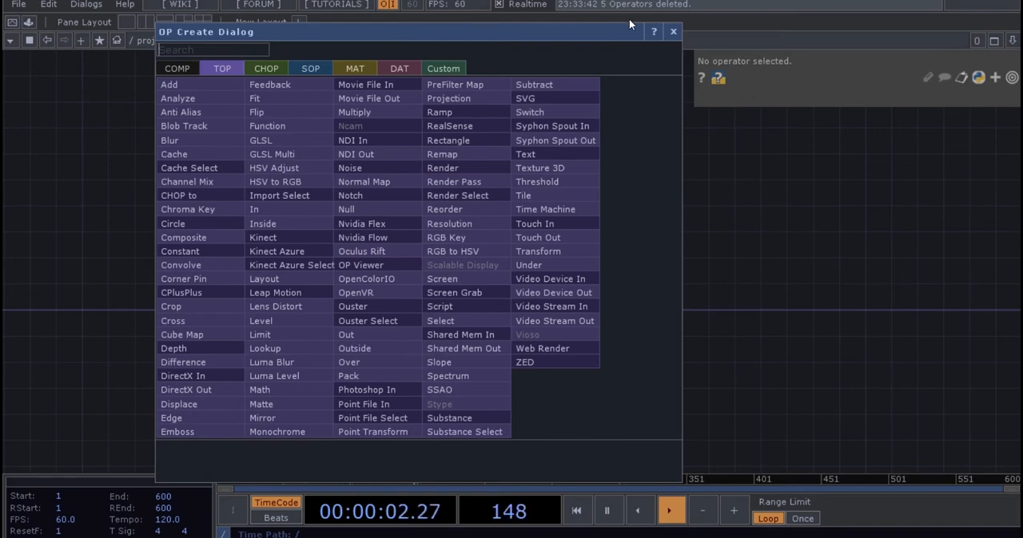
{"action": "left_click", "coordinate": [674, 32]}
{"action": "key", "text": "Tab"}
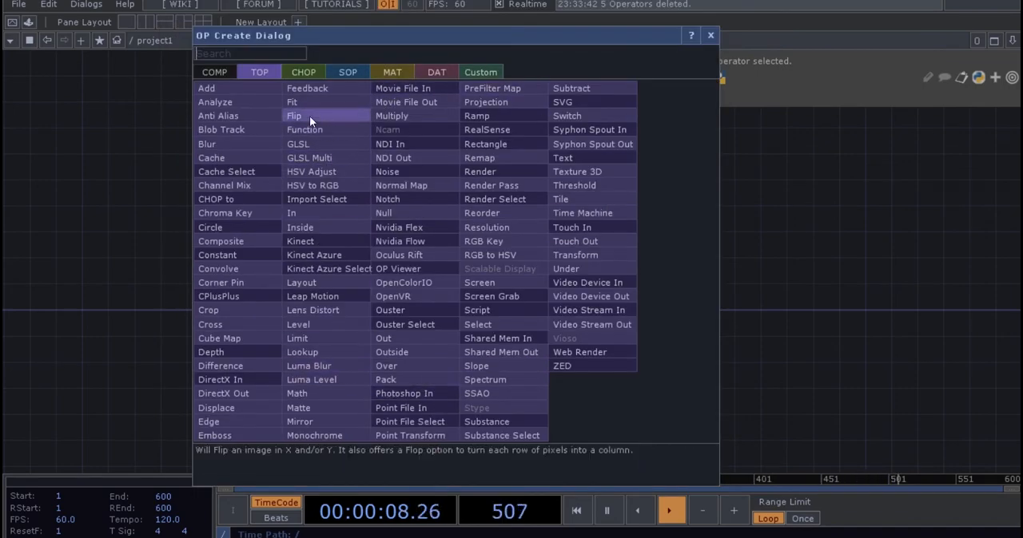
{"action": "type", "text": "rec"}
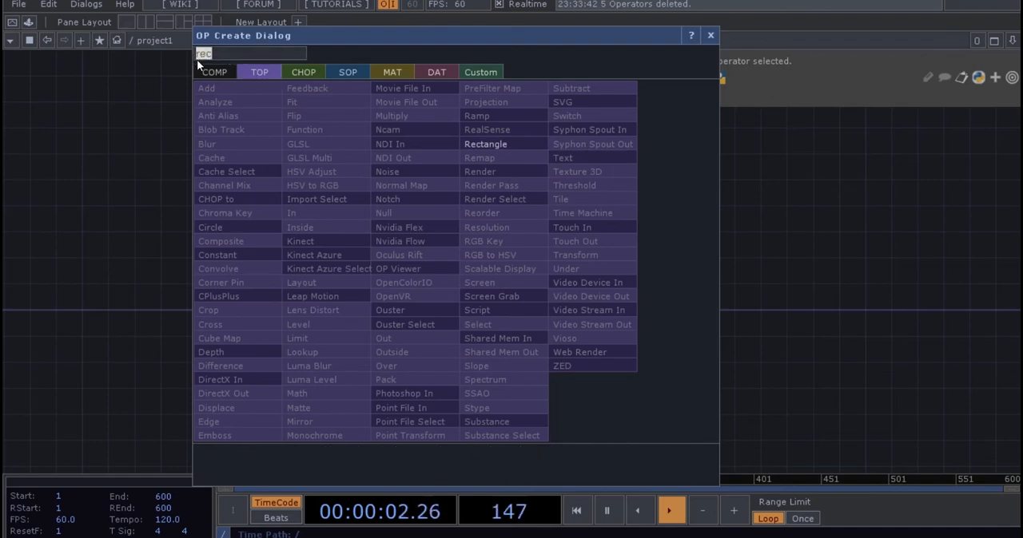
{"action": "key", "text": "BackSpace"}
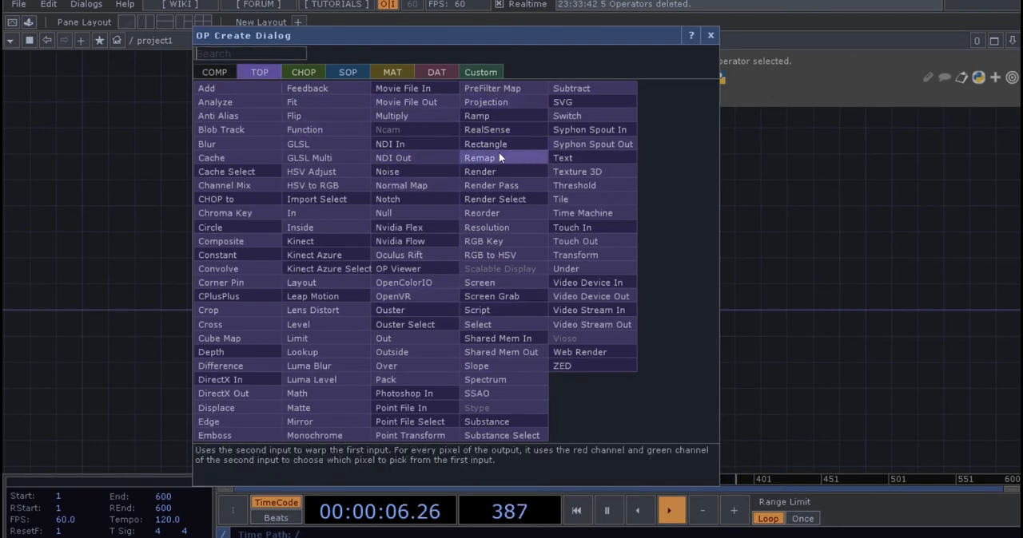
{"action": "type", "text": "rec"}
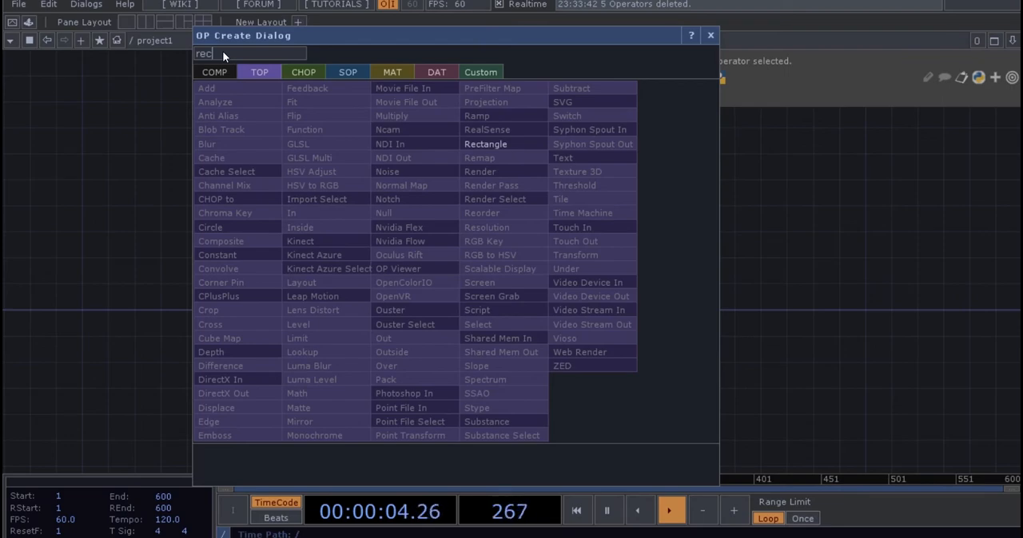
{"action": "left_click", "coordinate": [484, 145]}
{"action": "left_click", "coordinate": [374, 290]}
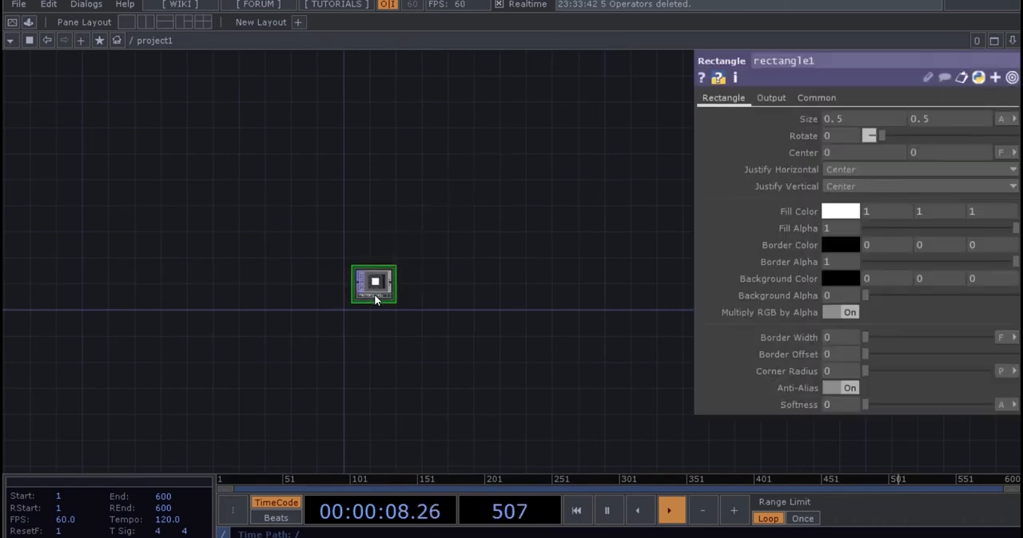
Set the rectangle node's resolution to 600 by 900.
{"action": "scroll", "coordinate": [375, 289], "scroll_direction": "up", "scroll_amount": 2}
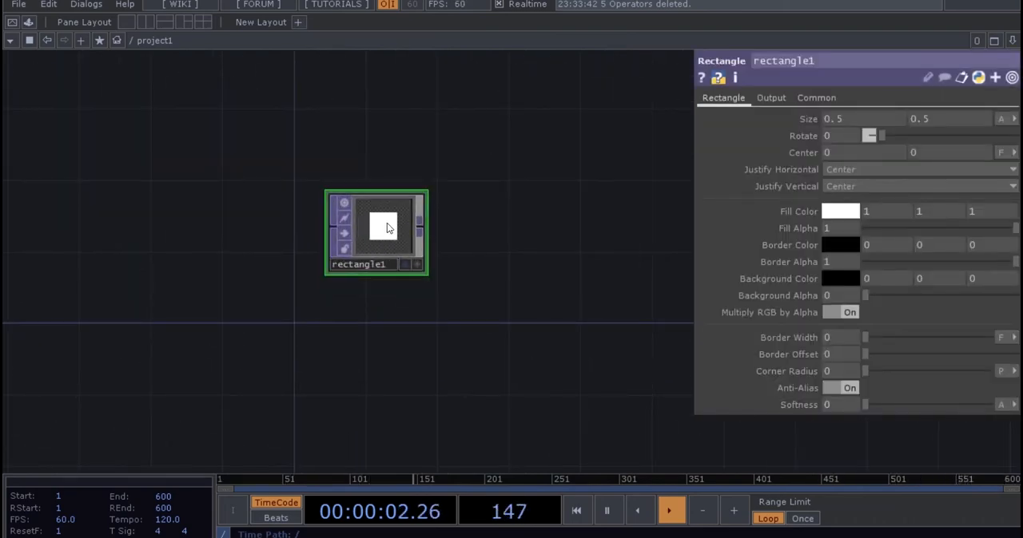
{"action": "scroll", "coordinate": [396, 238], "scroll_direction": "down", "scroll_amount": 3}
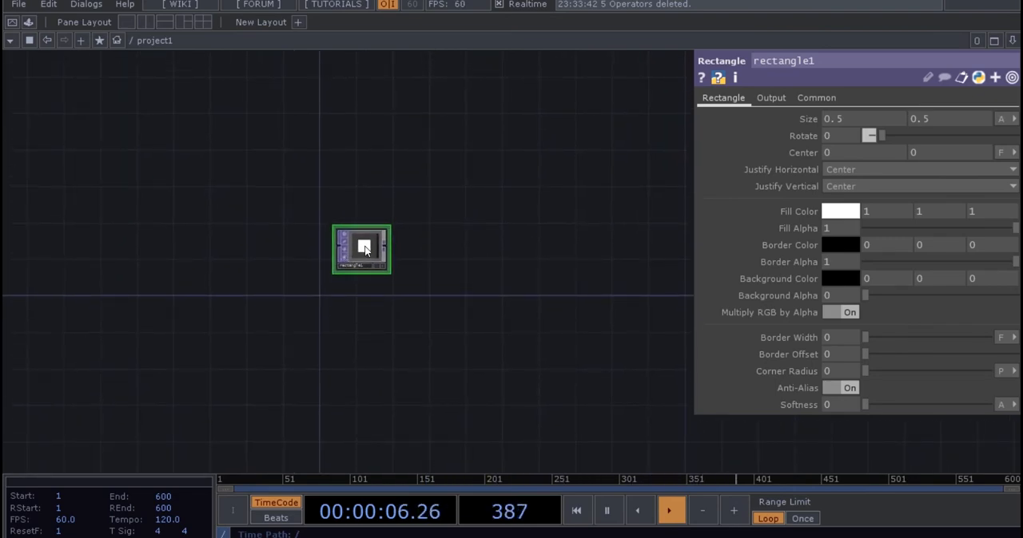
{"action": "scroll", "coordinate": [336, 277], "scroll_direction": "up", "scroll_amount": 3}
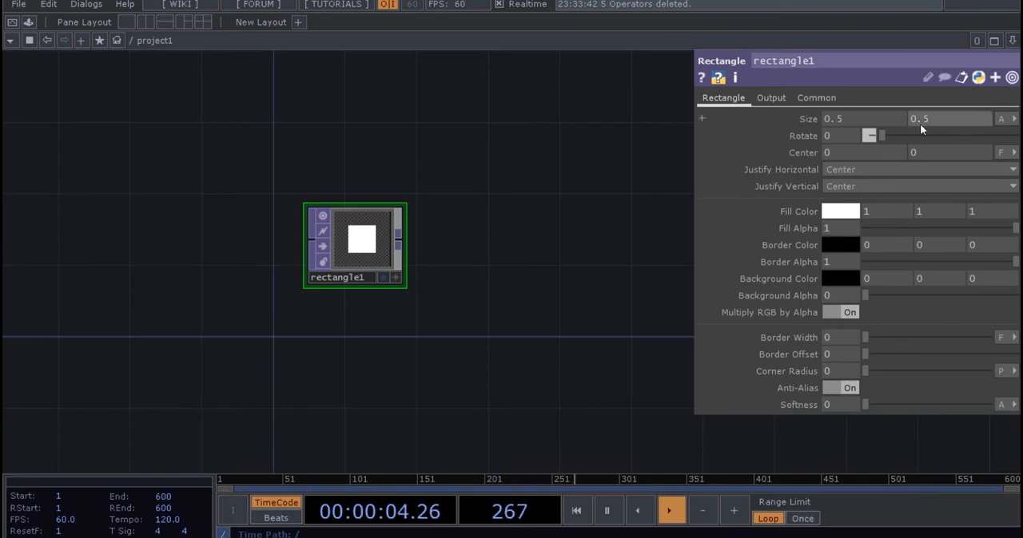
{"action": "left_click", "coordinate": [807, 96]}
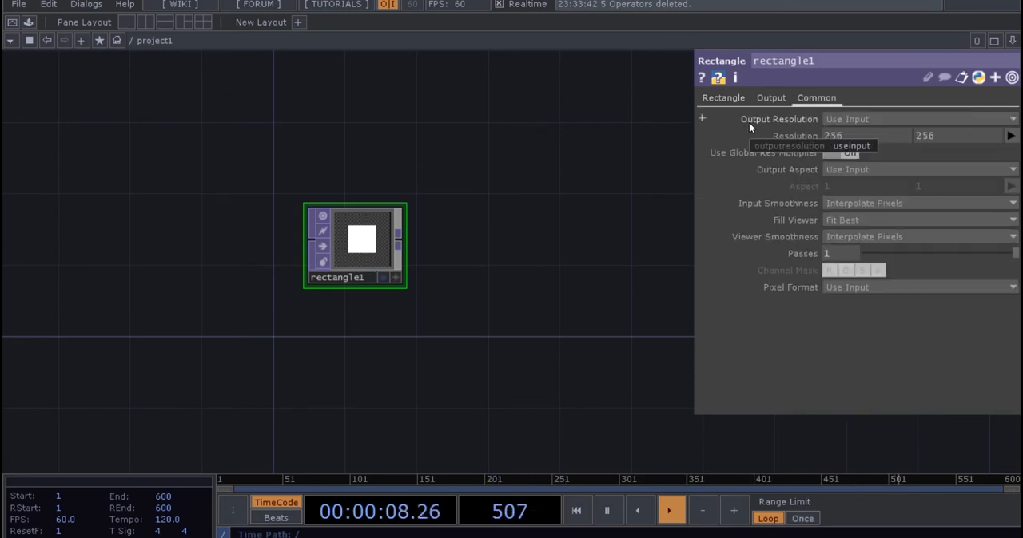
{"action": "left_click_drag", "start_coordinate": [864, 135], "coordinate": [808, 133]}
{"action": "type", "text": "6"}
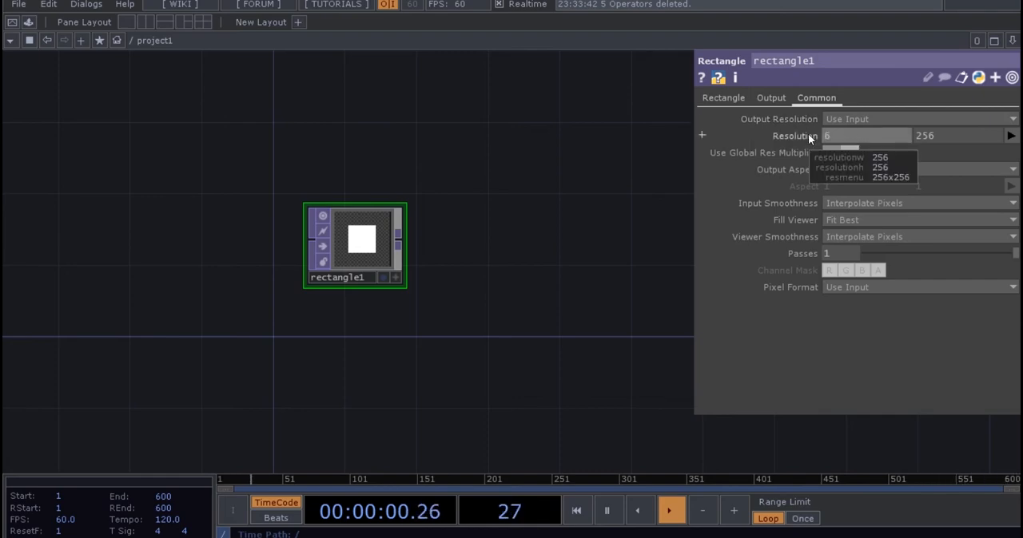
{"action": "type", "text": "00"}
{"action": "key", "text": "Tab"}
{"action": "type", "text": "9"}
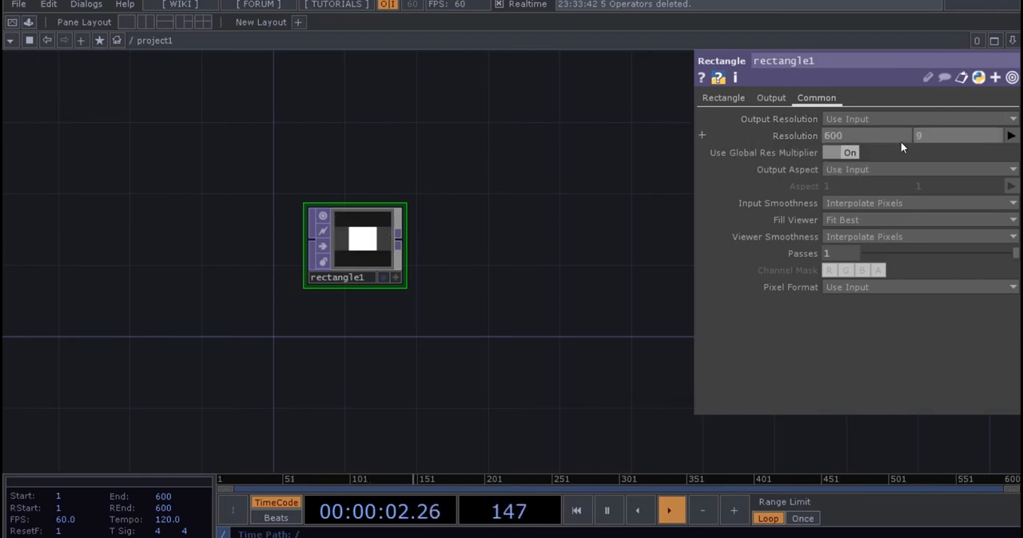
{"action": "type", "text": "00"}
{"action": "key", "text": "Return"}
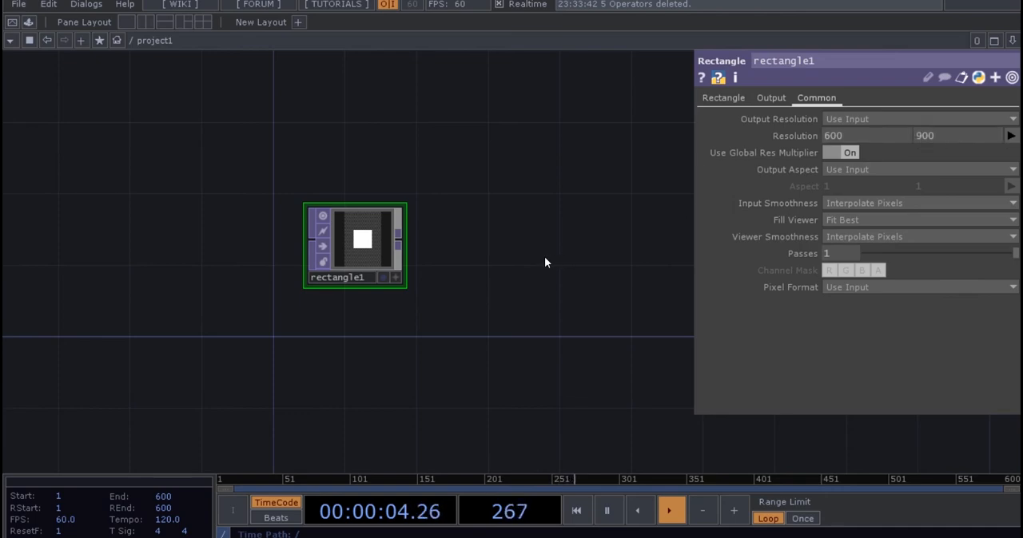
Switch the rectangle node's size units to pixels and set its size to 600 by 900.
{"action": "scroll", "coordinate": [383, 256], "scroll_direction": "up", "scroll_amount": 2}
{"action": "left_click_drag", "start_coordinate": [470, 257], "coordinate": [490, 270]}
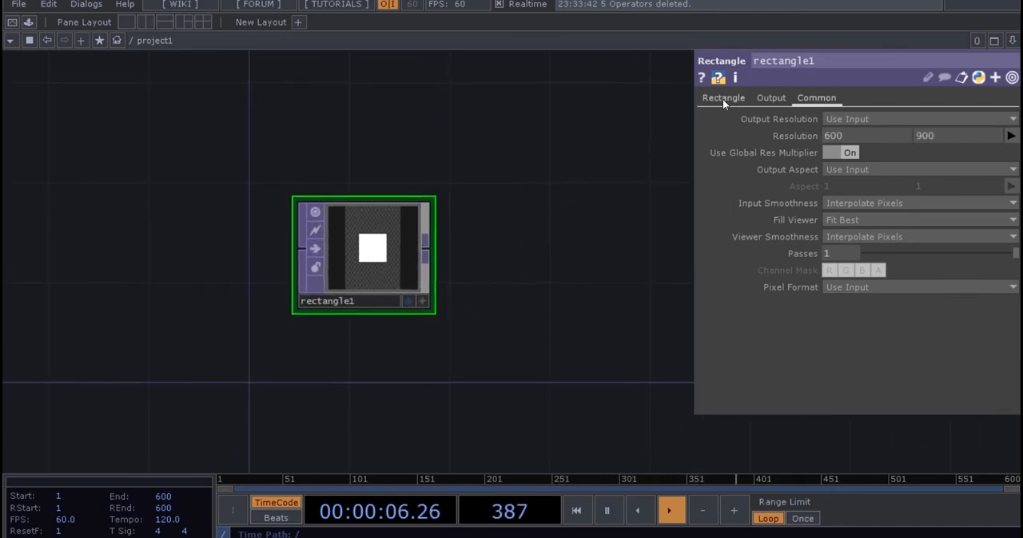
{"action": "left_click", "coordinate": [722, 99]}
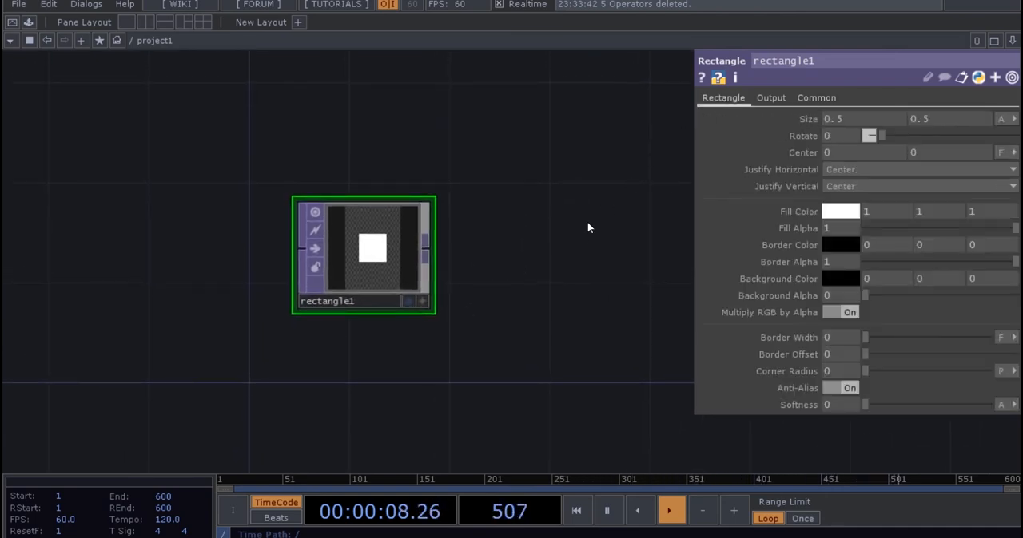
{"action": "scroll", "coordinate": [391, 246], "scroll_direction": "up", "scroll_amount": 2}
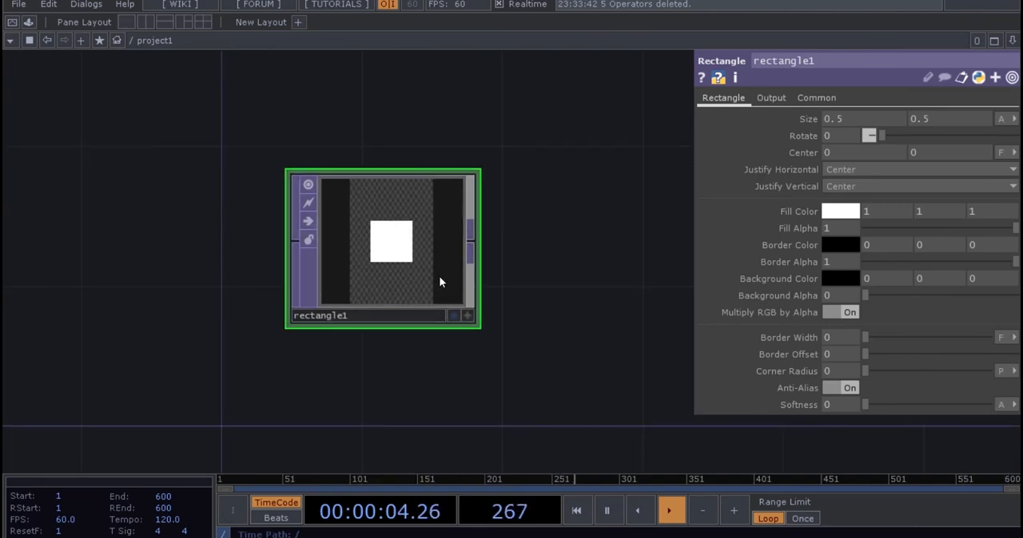
{"action": "scroll", "coordinate": [509, 257], "scroll_direction": "down", "scroll_amount": 3}
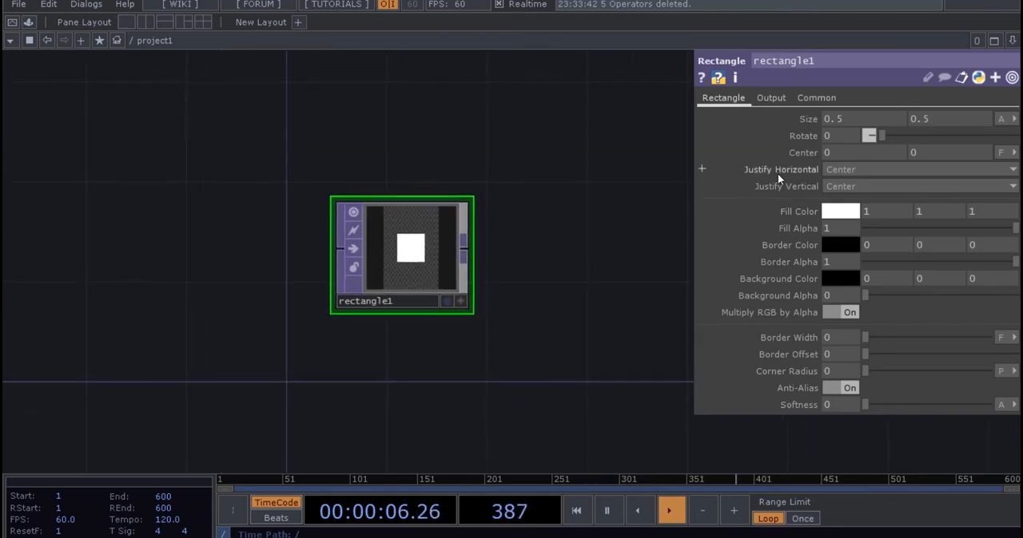
{"action": "left_click", "coordinate": [1009, 119]}
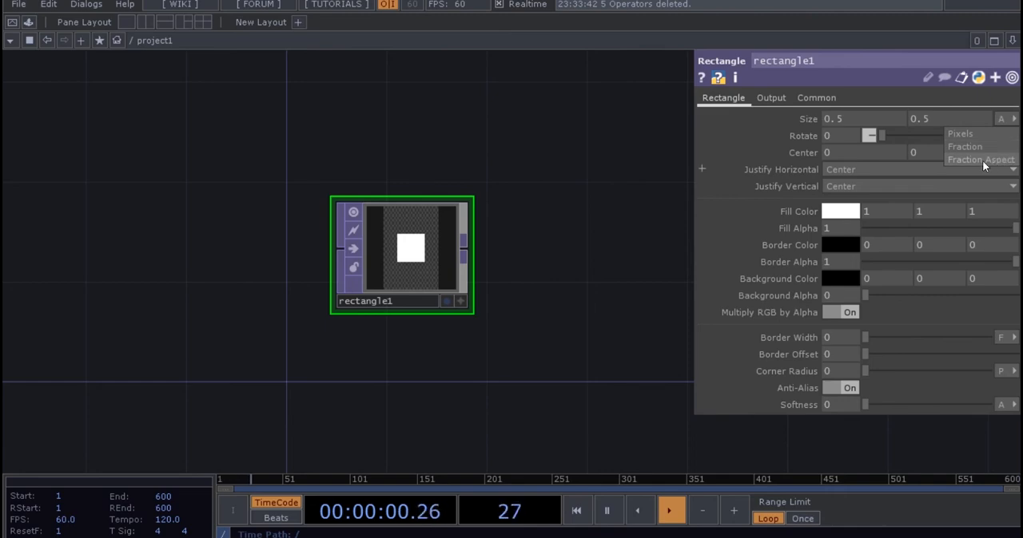
{"action": "left_click", "coordinate": [968, 134]}
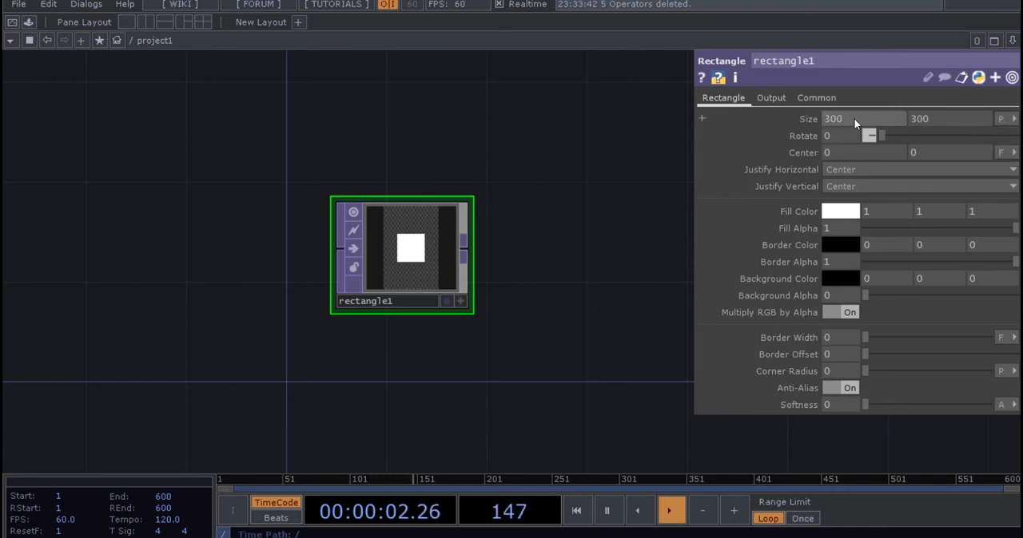
{"action": "type", "text": "600"}
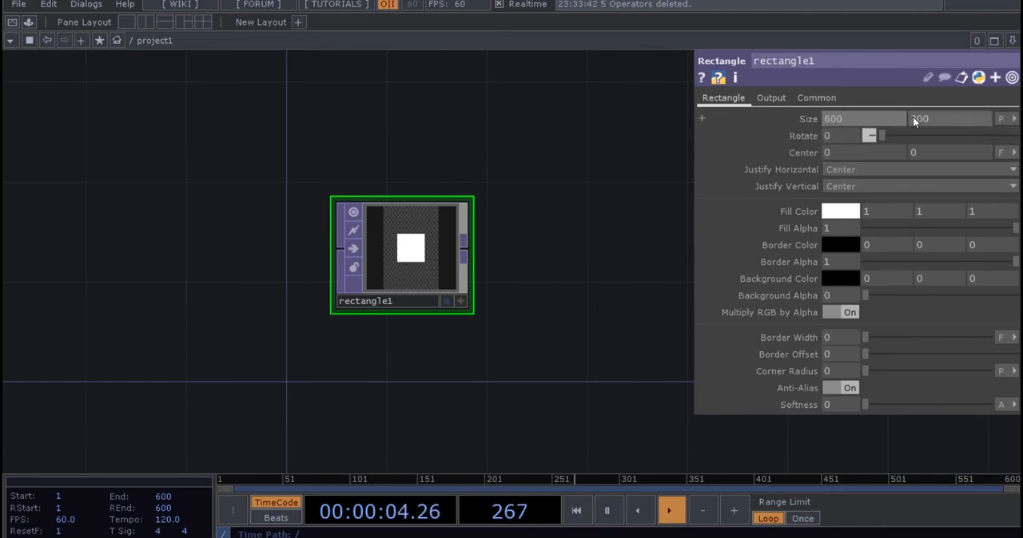
{"action": "left_click_drag", "start_coordinate": [933, 119], "coordinate": [909, 120]}
{"action": "type", "text": "900"}
{"action": "key", "text": "Return"}
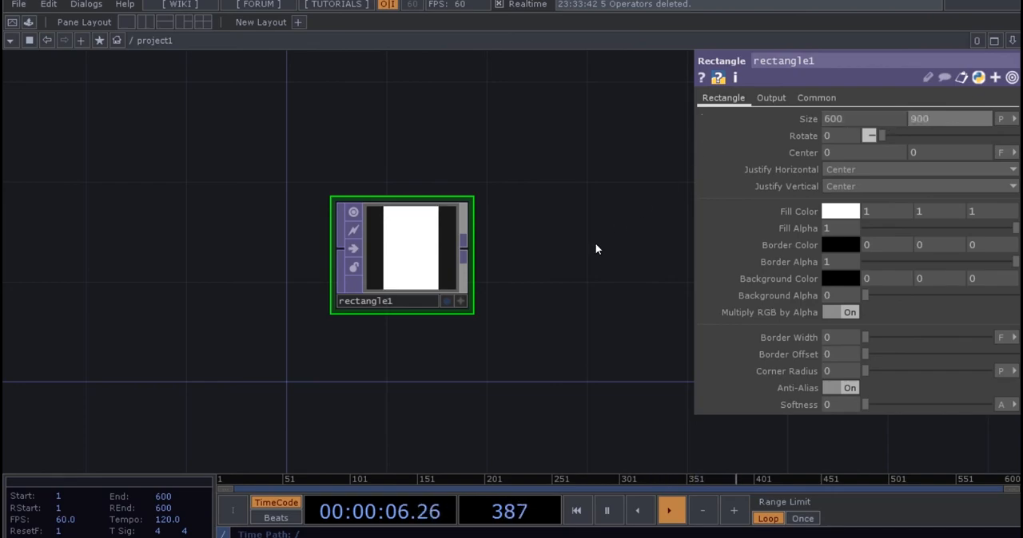
{"action": "left_click_drag", "start_coordinate": [564, 277], "coordinate": [560, 270]}
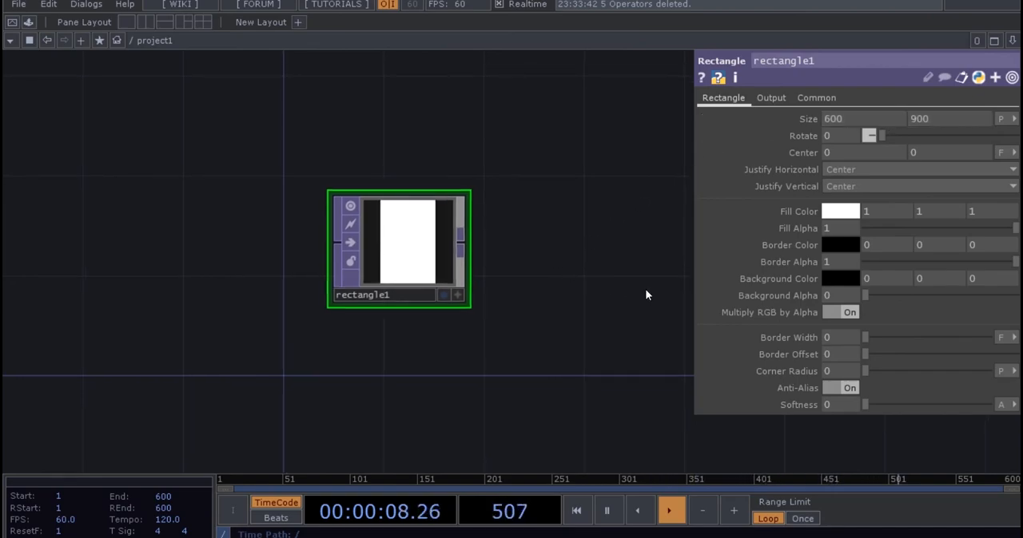
Import the poster image post01.jpg from the 02 chap folder into the network and place it below the rectangle node.
{"action": "key", "text": "alt+Tab"}
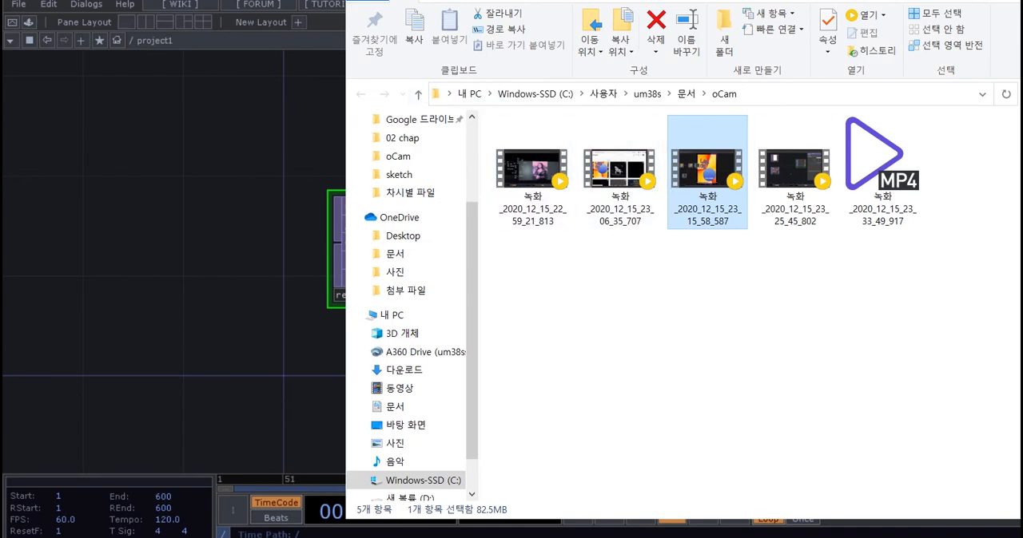
{"action": "key", "text": "alt+Tab"}
{"action": "mouse_move", "coordinate": [380, 537]}
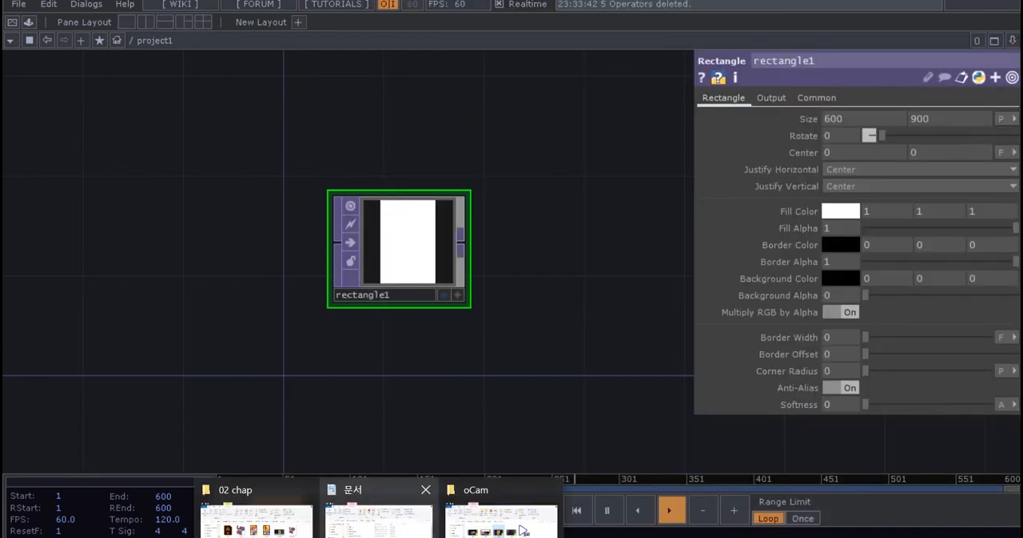
{"action": "left_click", "coordinate": [259, 525]}
{"action": "left_click_drag", "start_coordinate": [781, 307], "coordinate": [386, 399]}
{"action": "left_click", "coordinate": [997, 115]}
{"action": "left_click_drag", "start_coordinate": [465, 391], "coordinate": [439, 340]}
Display the post01 image behind the network to examine the poster, and turn its display off again.
{"action": "left_click", "coordinate": [391, 391]}
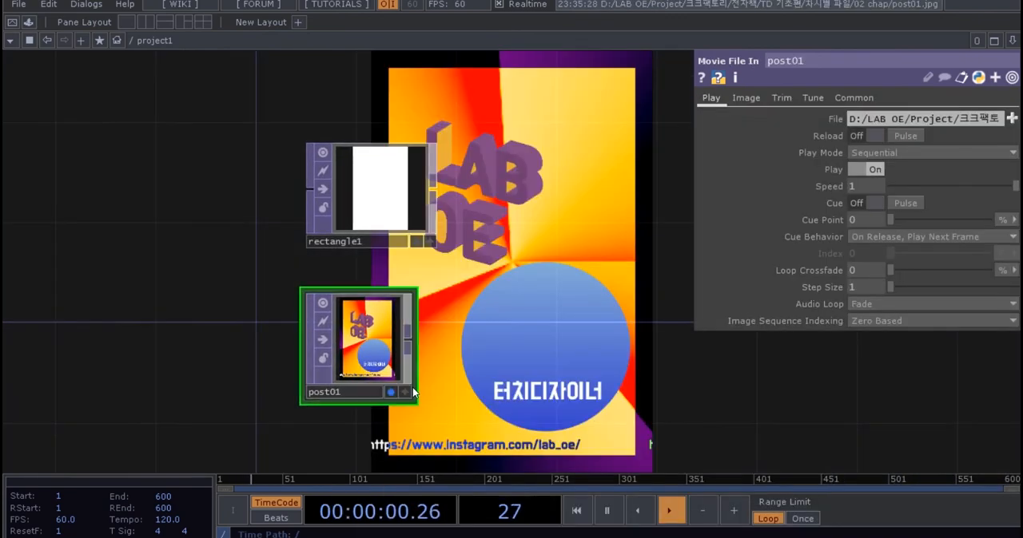
{"action": "left_click_drag", "start_coordinate": [517, 228], "coordinate": [364, 234]}
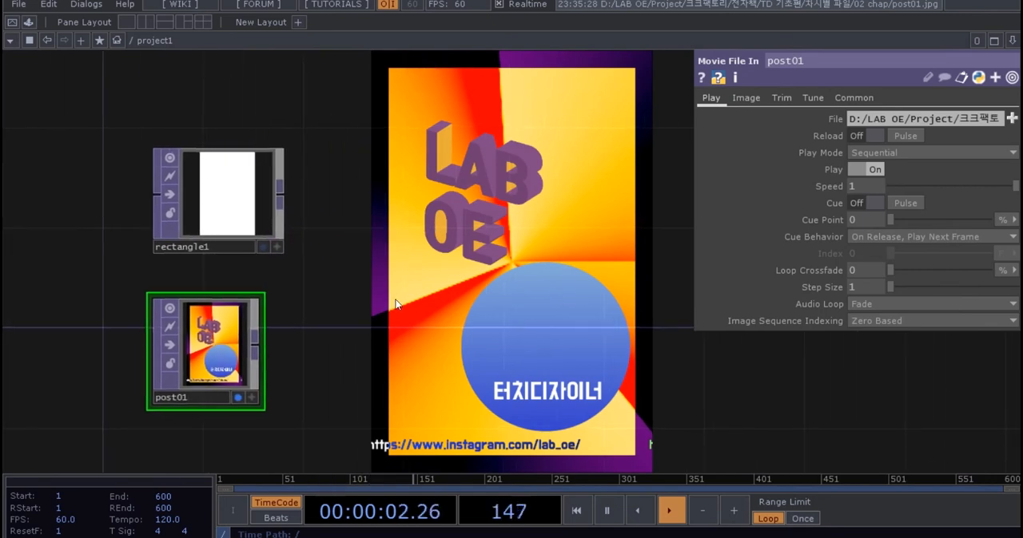
{"action": "left_click_drag", "start_coordinate": [397, 303], "coordinate": [495, 277]}
{"action": "left_click_drag", "start_coordinate": [508, 211], "coordinate": [506, 239]}
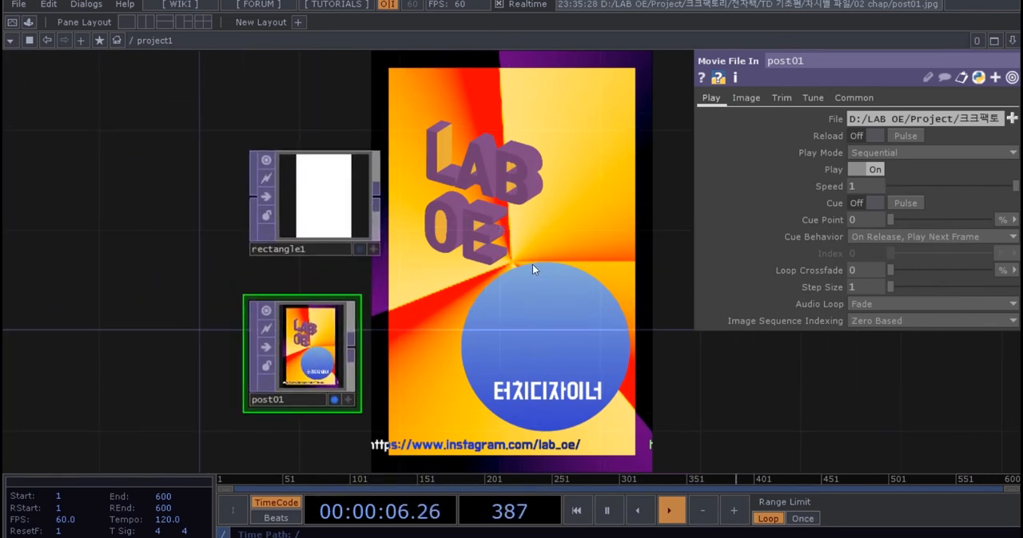
{"action": "left_click", "coordinate": [334, 399]}
Examine the fill colour picker of the rectangle node, including its swatches and its HSV and RGB values.
{"action": "scroll", "coordinate": [512, 337], "scroll_direction": "down", "scroll_amount": 2}
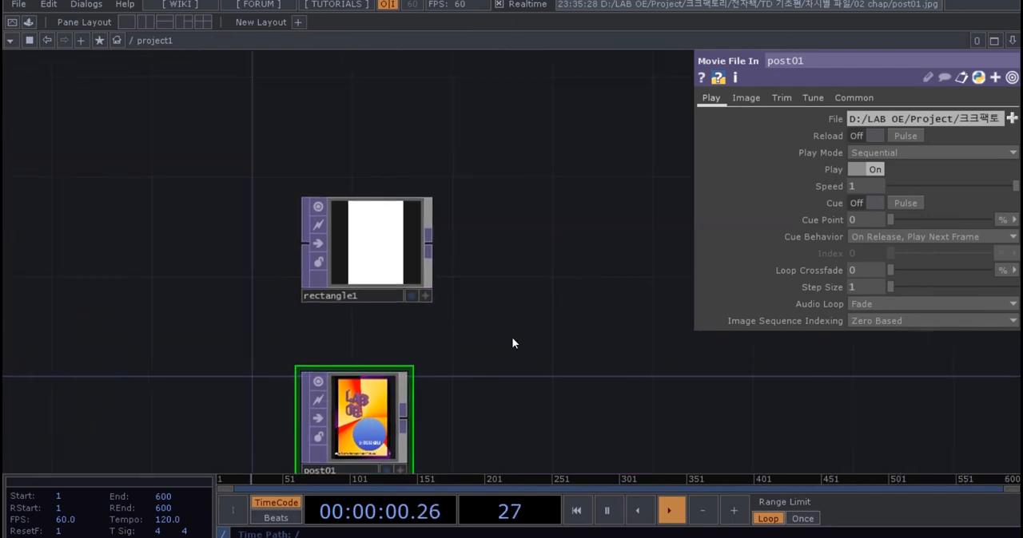
{"action": "scroll", "coordinate": [409, 264], "scroll_direction": "up", "scroll_amount": 5}
{"action": "left_click", "coordinate": [409, 265]}
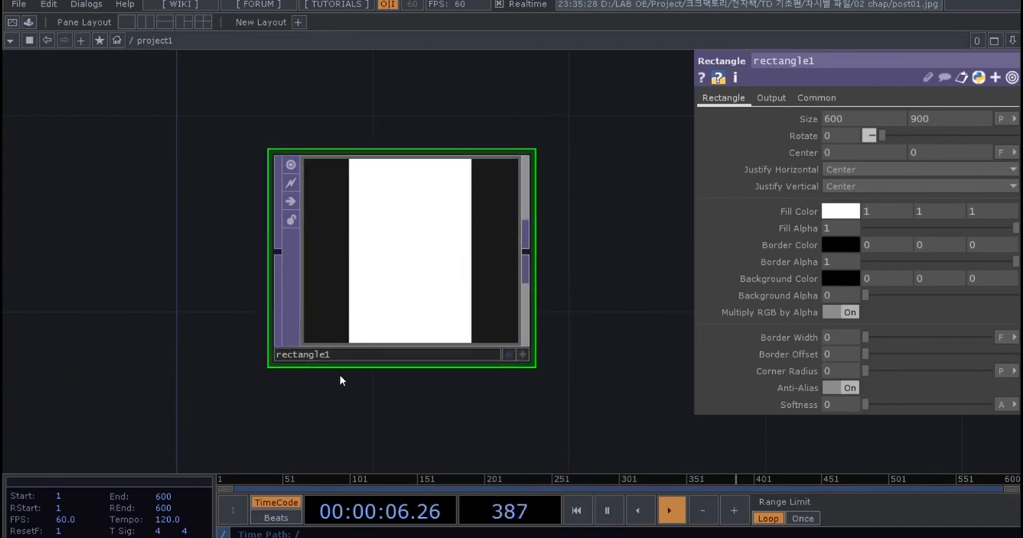
{"action": "left_click_drag", "start_coordinate": [622, 340], "coordinate": [604, 337]}
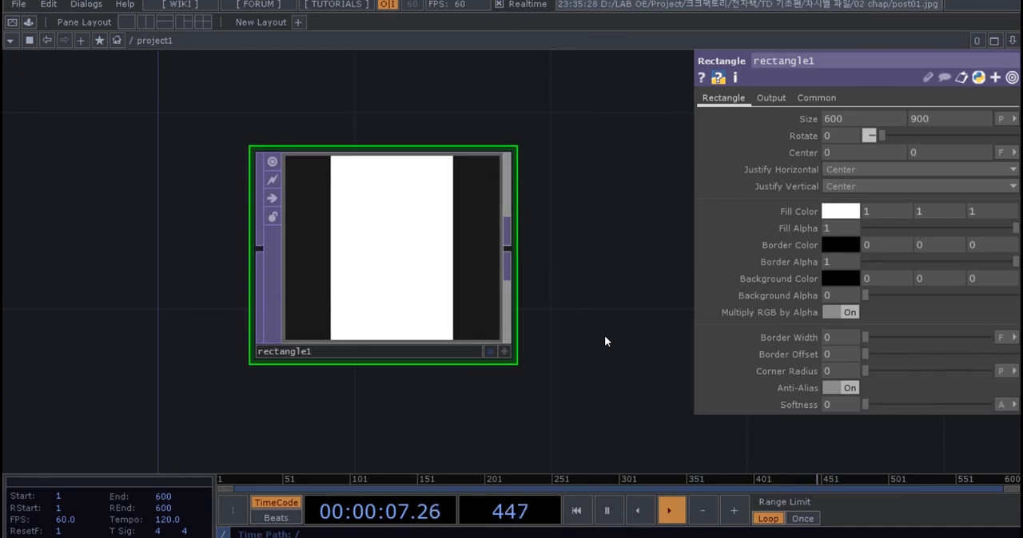
{"action": "left_click", "coordinate": [827, 214]}
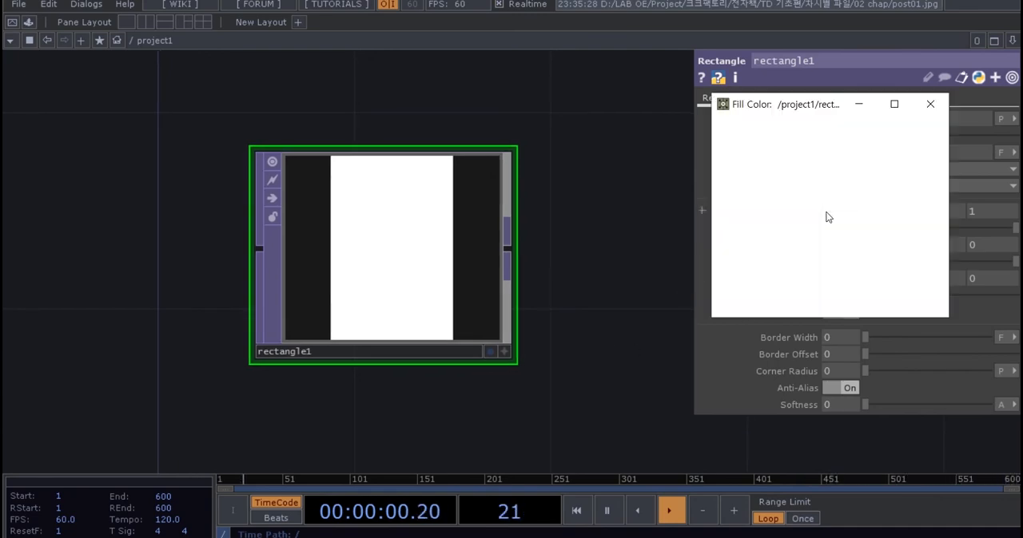
{"action": "mouse_move", "coordinate": [802, 114]}
{"action": "left_mouse_down"}
{"action": "mouse_move", "coordinate": [778, 115]}
{"action": "mouse_move", "coordinate": [787, 114]}
{"action": "left_mouse_up"}
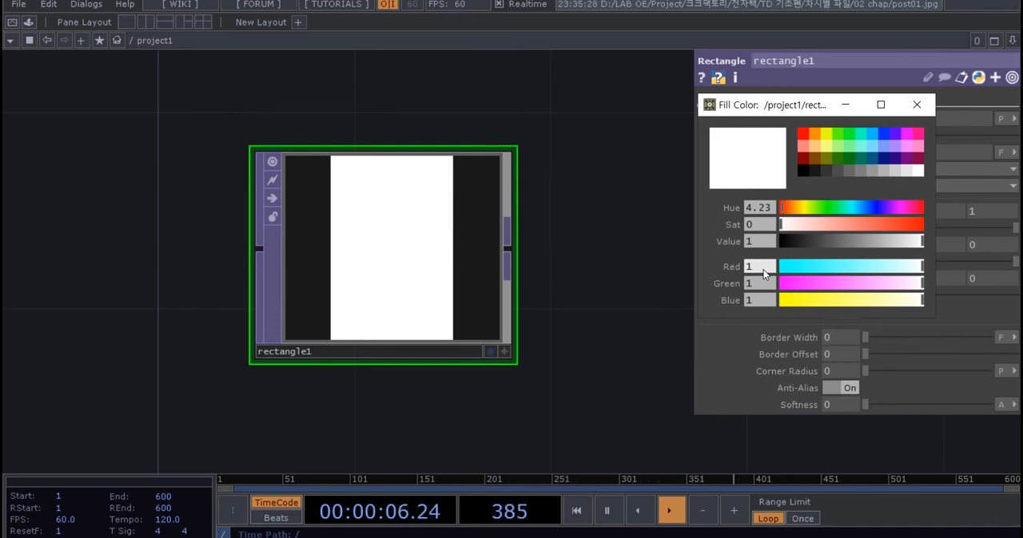
{"action": "left_click", "coordinate": [919, 105]}
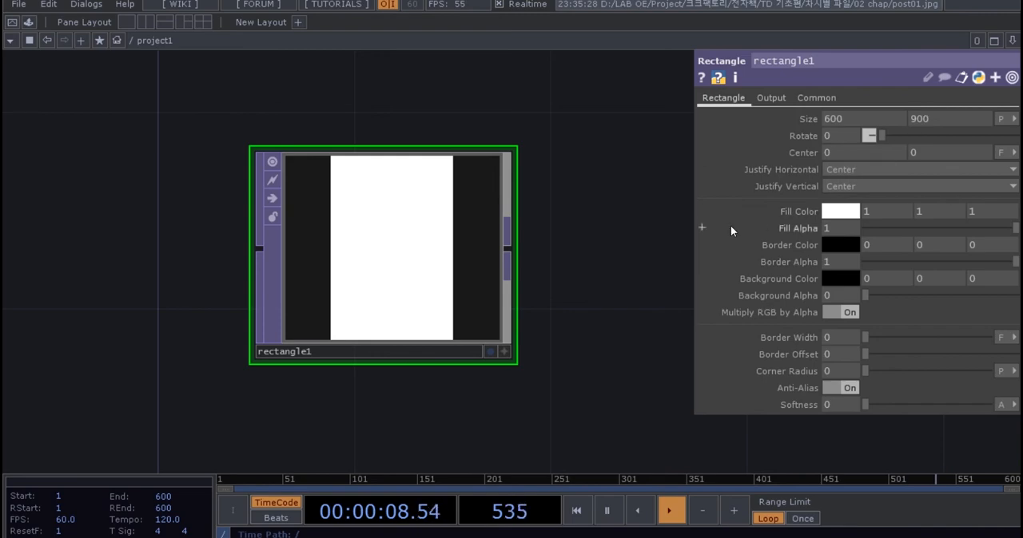
{"action": "left_click", "coordinate": [837, 212]}
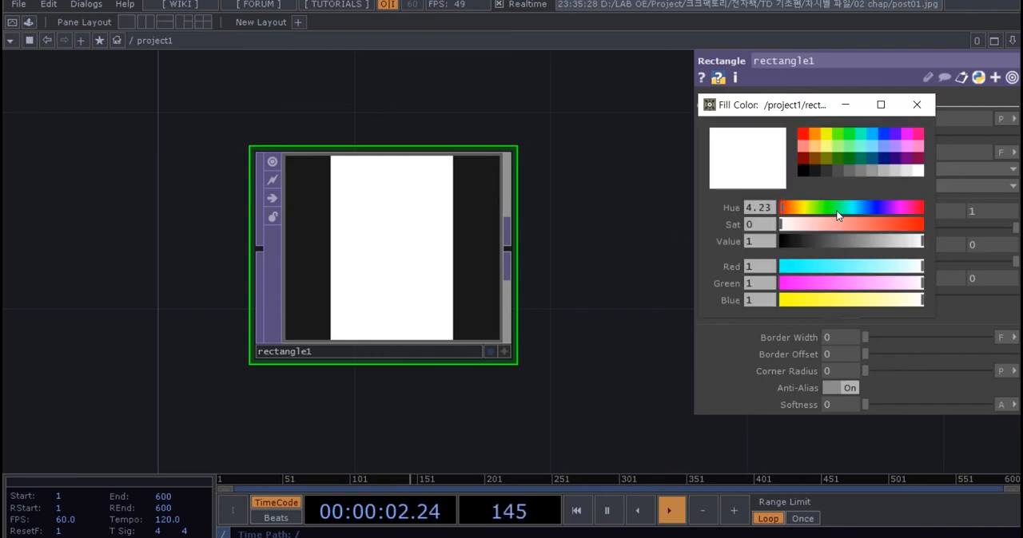
{"action": "left_click", "coordinate": [920, 107]}
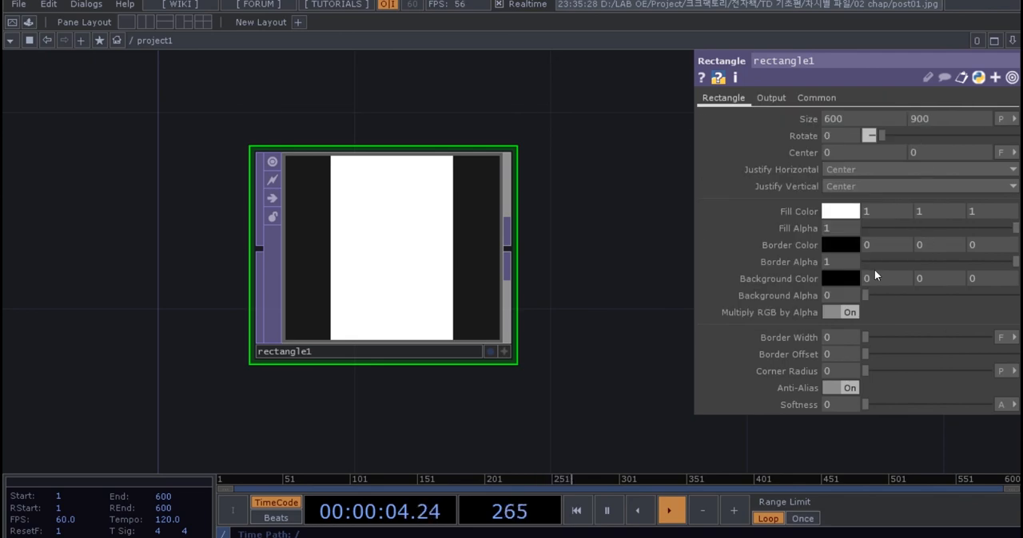
{"action": "left_click", "coordinate": [825, 212]}
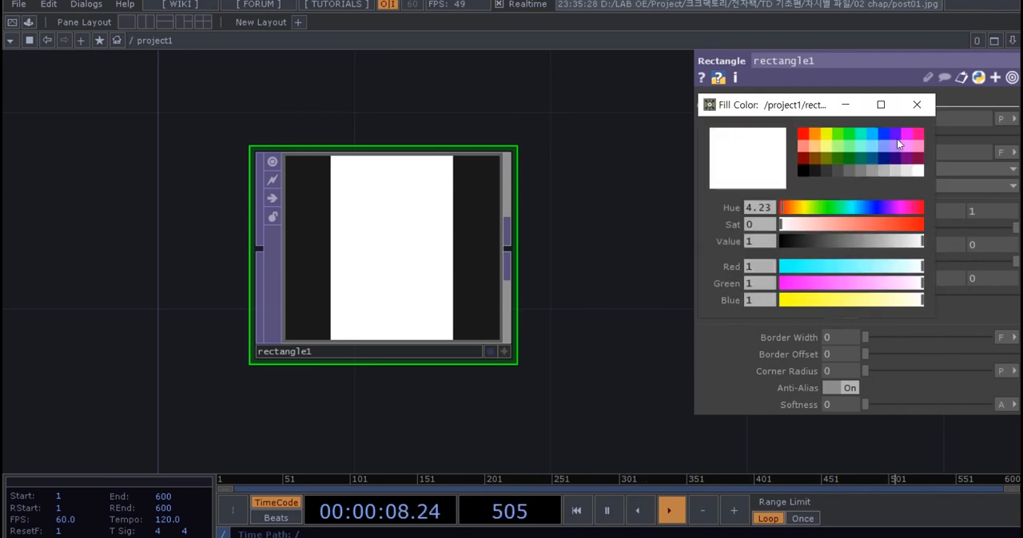
{"action": "left_click", "coordinate": [915, 107]}
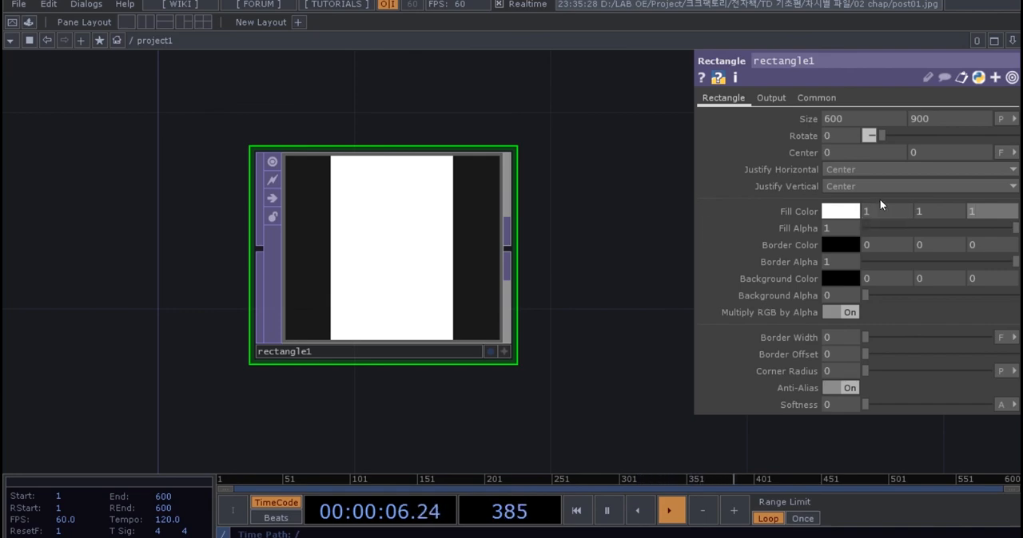
Set the rectangle's fill colour to a light yellow with RGB values 1, 0.9438, 0.438.
{"action": "left_click", "coordinate": [836, 213]}
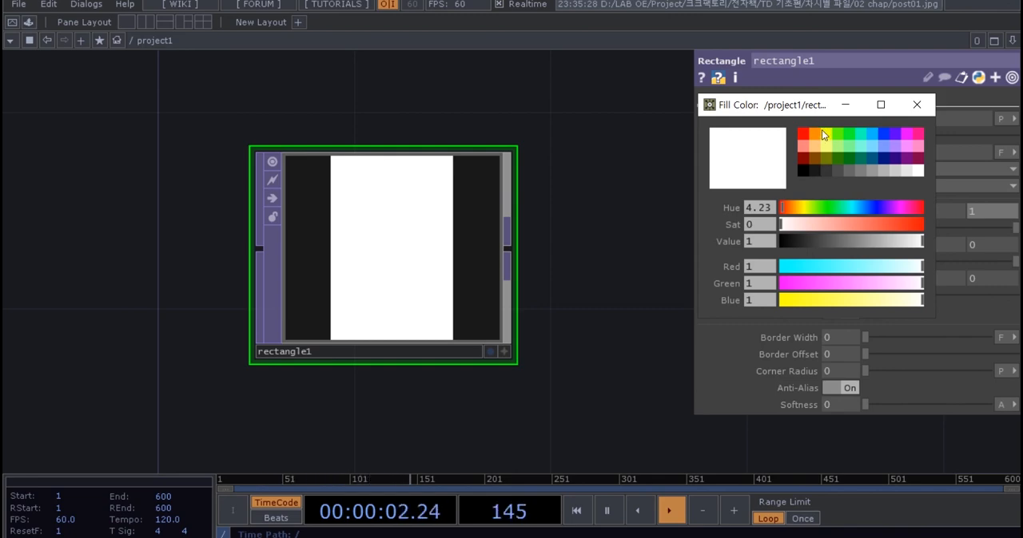
{"action": "left_click_drag", "start_coordinate": [808, 107], "coordinate": [803, 115]}
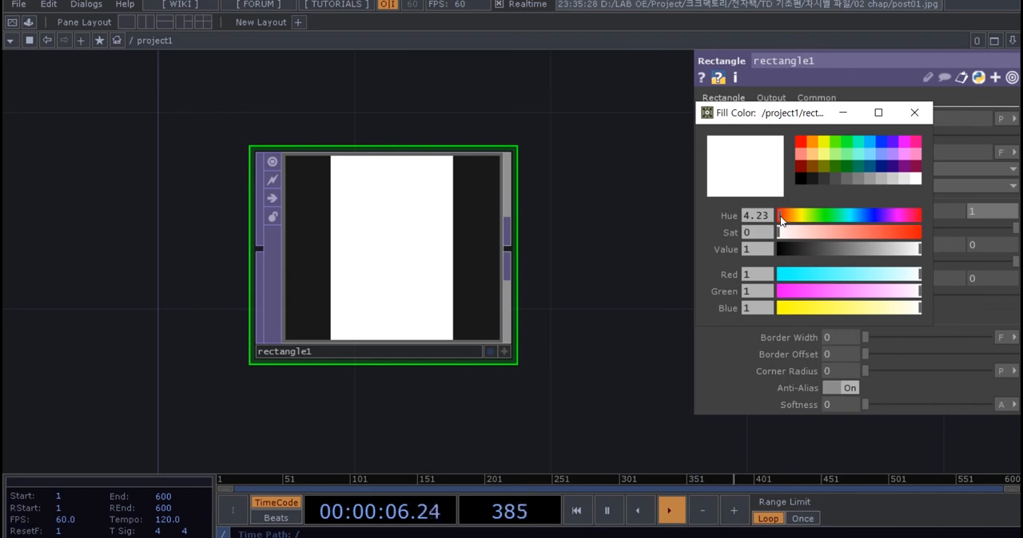
{"action": "left_click_drag", "start_coordinate": [783, 221], "coordinate": [860, 233]}
{"action": "left_click", "coordinate": [914, 112]}
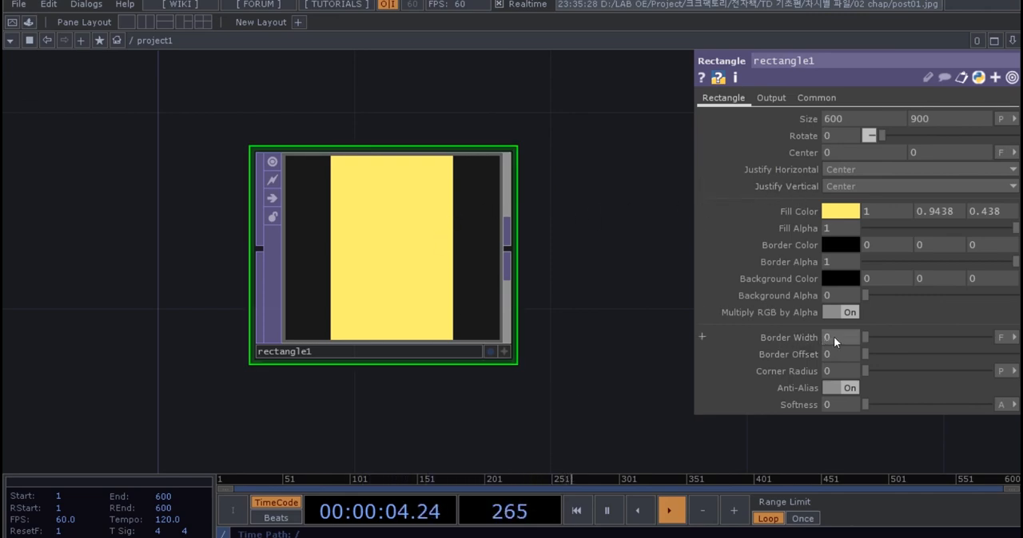
Switch the rectangle's border width units to pixels and set the width to 20.
{"action": "left_click", "coordinate": [1000, 337]}
{"action": "left_click", "coordinate": [983, 352]}
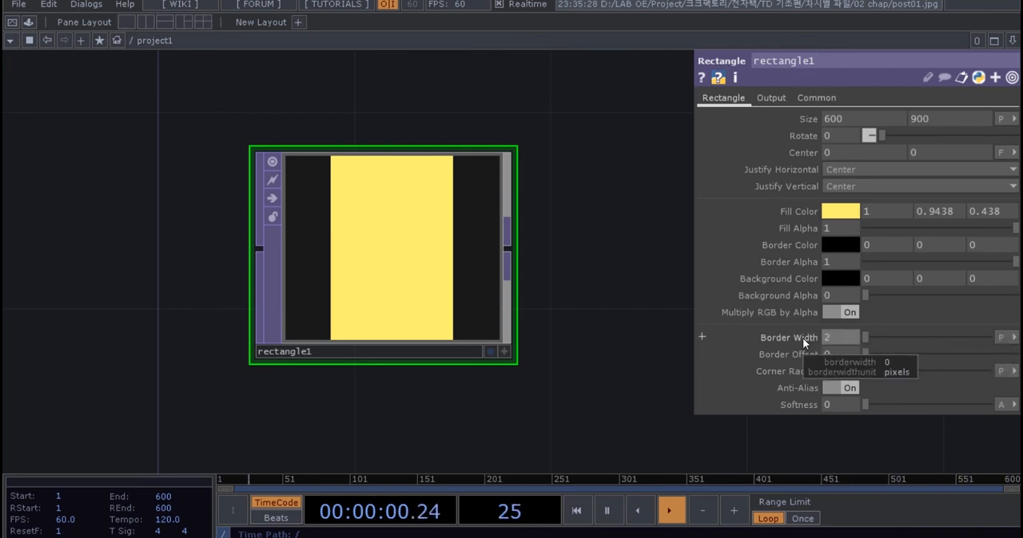
{"action": "type", "text": "20"}
{"action": "key", "text": "Return"}
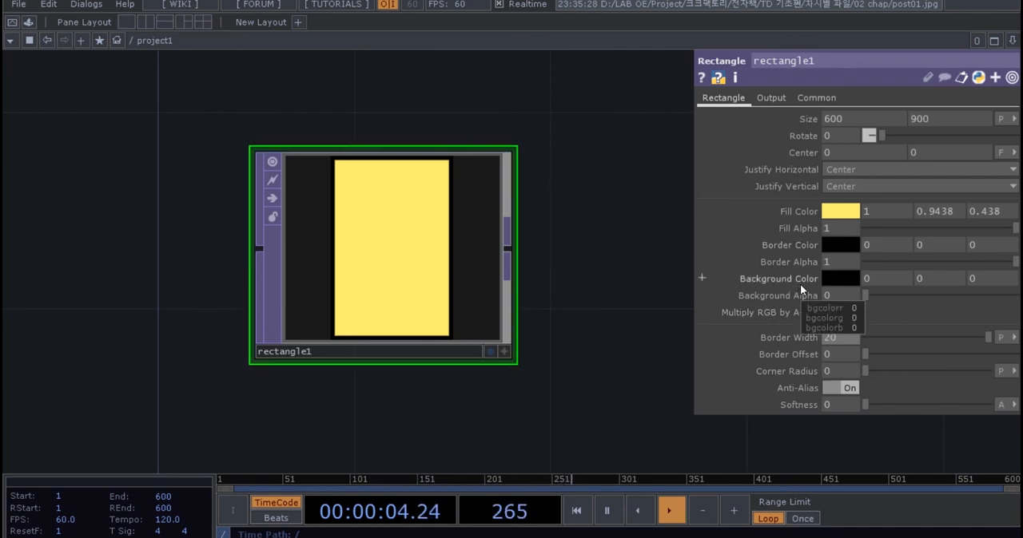
Set the rectangle's border colour to purple with RGB values 0.48545, 0.11596, 0.768.
{"action": "left_click", "coordinate": [841, 245]}
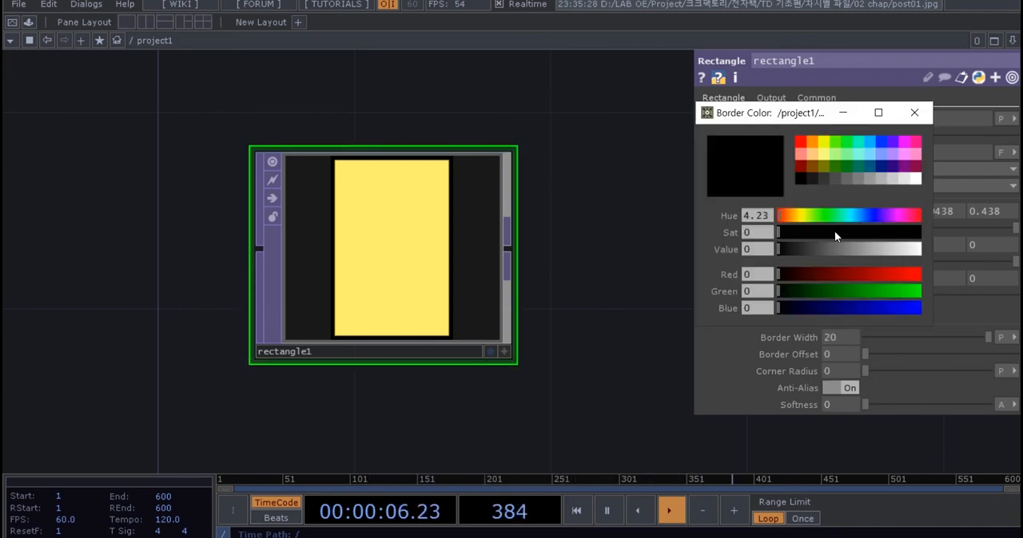
{"action": "mouse_move", "coordinate": [889, 217]}
{"action": "left_mouse_down"}
{"action": "mouse_move", "coordinate": [873, 221]}
{"action": "mouse_move", "coordinate": [891, 215]}
{"action": "mouse_move", "coordinate": [887, 246]}
{"action": "mouse_move", "coordinate": [899, 232]}
{"action": "left_mouse_up"}
{"action": "left_click", "coordinate": [904, 140]}
{"action": "left_click", "coordinate": [899, 250]}
{"action": "left_click", "coordinate": [911, 117]}
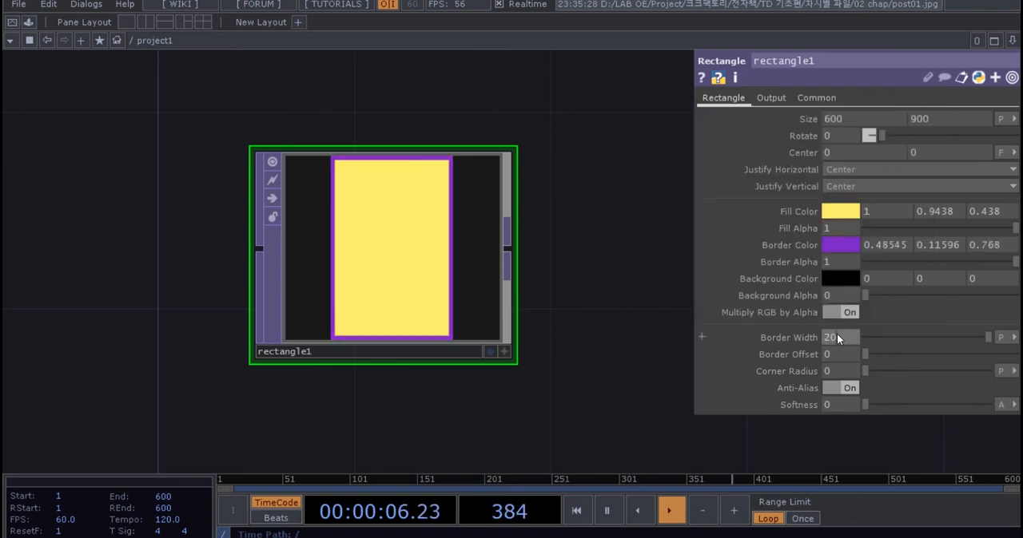
Set the rectangle's border width to 25 pixels.
{"action": "left_click_drag", "start_coordinate": [838, 339], "coordinate": [829, 339]}
{"action": "type", "text": "5"}
{"action": "key", "text": "Return"}
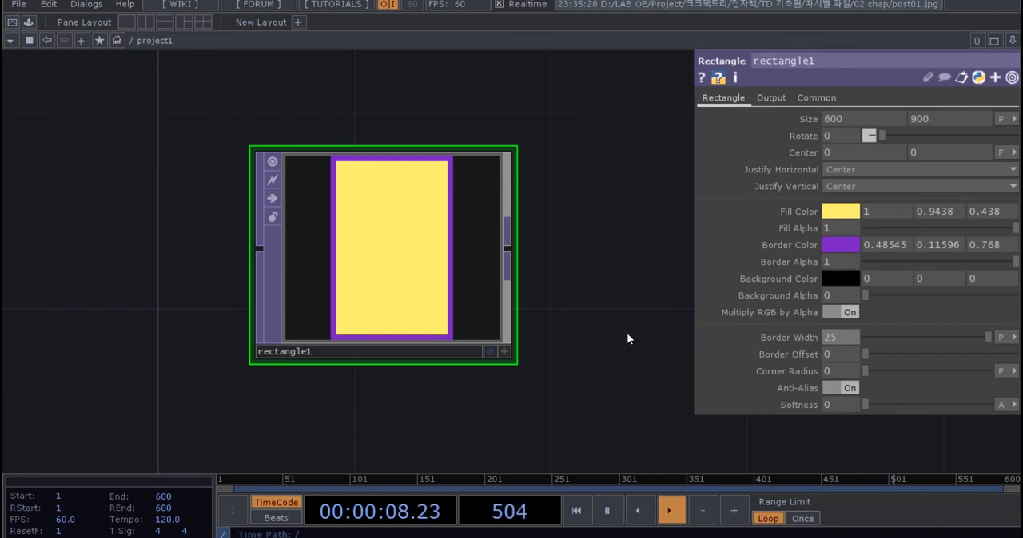
Move the rectangle node farther up in the network, leaving a wide gap above the post01 node.
{"action": "scroll", "coordinate": [627, 337], "scroll_direction": "down", "scroll_amount": 3}
{"action": "left_click_drag", "start_coordinate": [624, 348], "coordinate": [569, 274]}
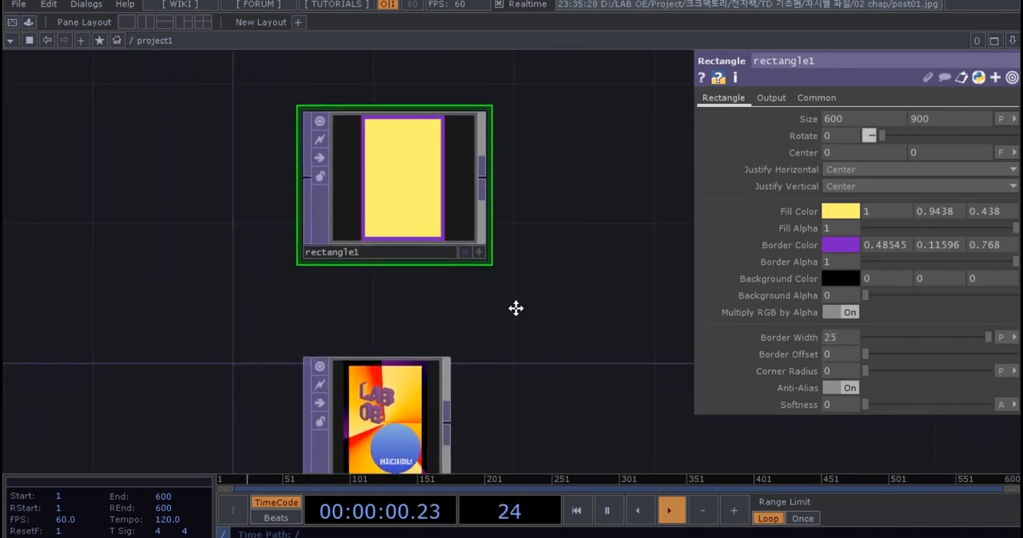
{"action": "left_click_drag", "start_coordinate": [441, 226], "coordinate": [444, 160]}
{"action": "left_click_drag", "start_coordinate": [459, 240], "coordinate": [465, 290]}
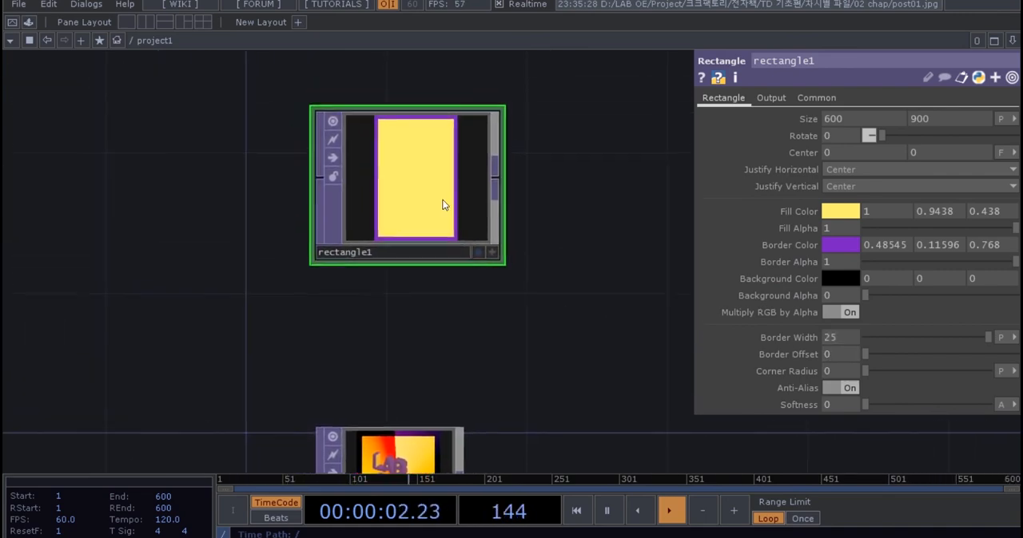
{"action": "left_click_drag", "start_coordinate": [442, 203], "coordinate": [440, 169]}
{"action": "left_click_drag", "start_coordinate": [514, 317], "coordinate": [513, 332]}
{"action": "scroll", "coordinate": [452, 224], "scroll_direction": "down", "scroll_amount": 3}
{"action": "left_click_drag", "start_coordinate": [511, 265], "coordinate": [511, 292]}
{"action": "left_click_drag", "start_coordinate": [443, 219], "coordinate": [442, 145]}
{"action": "left_click_drag", "start_coordinate": [512, 223], "coordinate": [516, 200]}
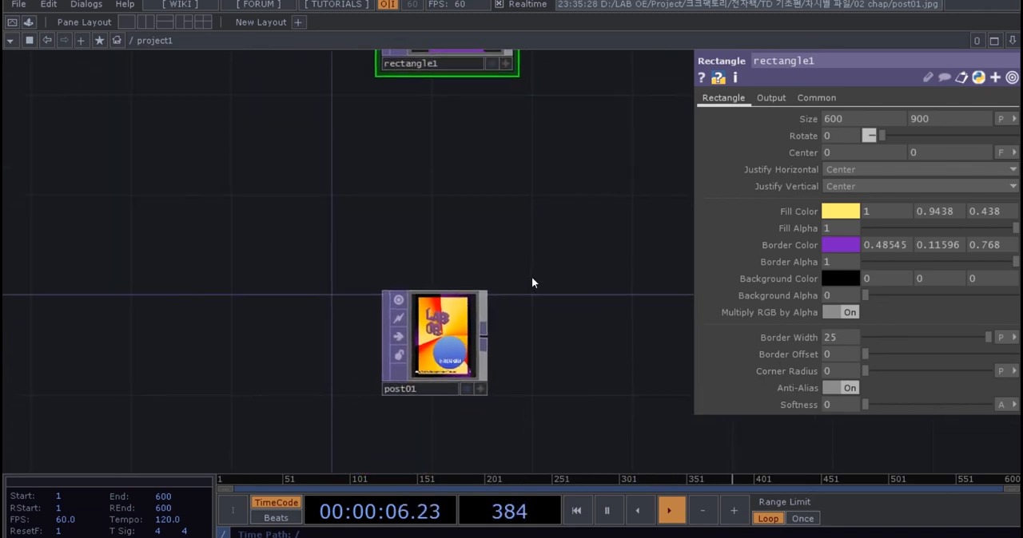
Examine the poster in the post01 node and shift the node slightly left, closer to the network's vertical axis.
{"action": "scroll", "coordinate": [435, 306], "scroll_direction": "up", "scroll_amount": 5}
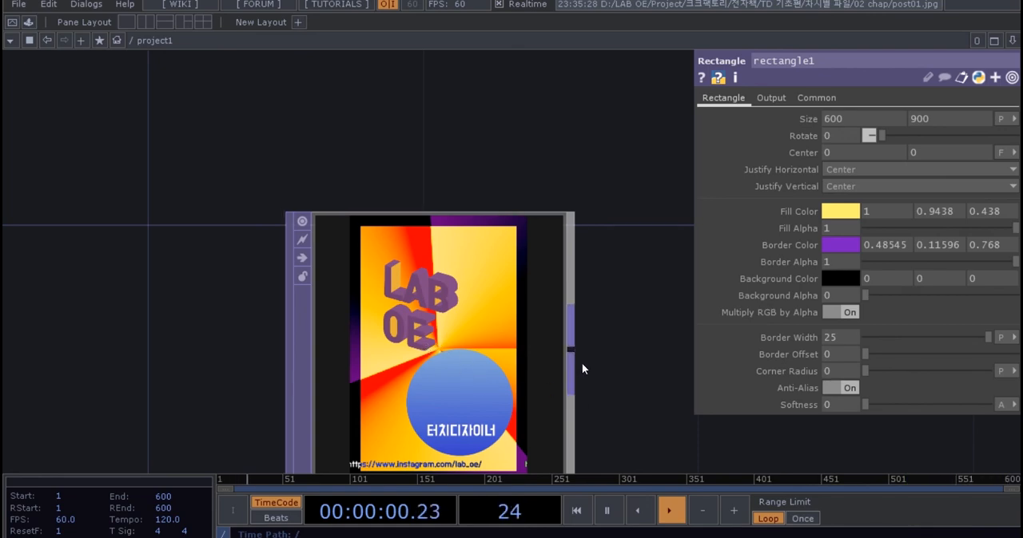
{"action": "left_click_drag", "start_coordinate": [612, 356], "coordinate": [605, 301]}
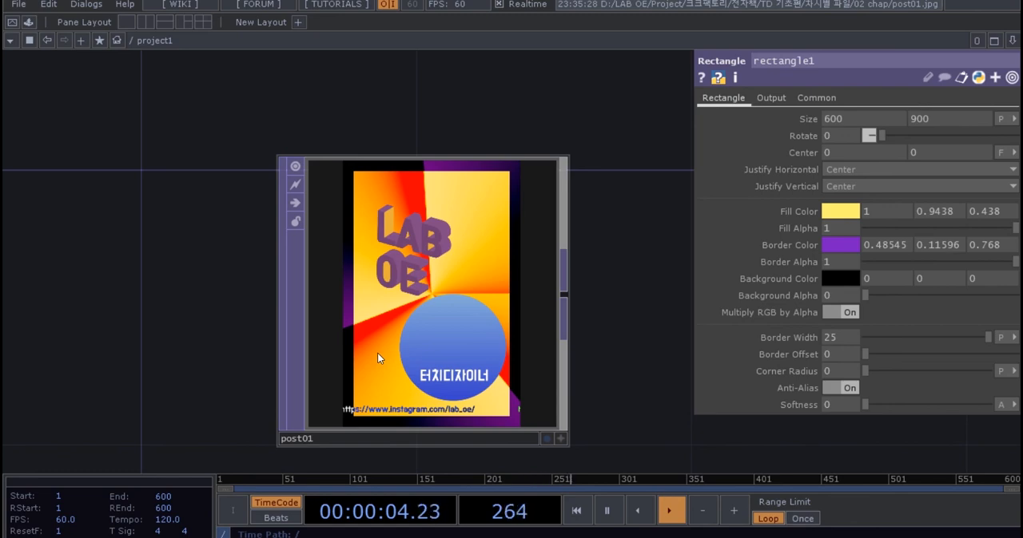
{"action": "left_click_drag", "start_coordinate": [434, 318], "coordinate": [364, 324]}
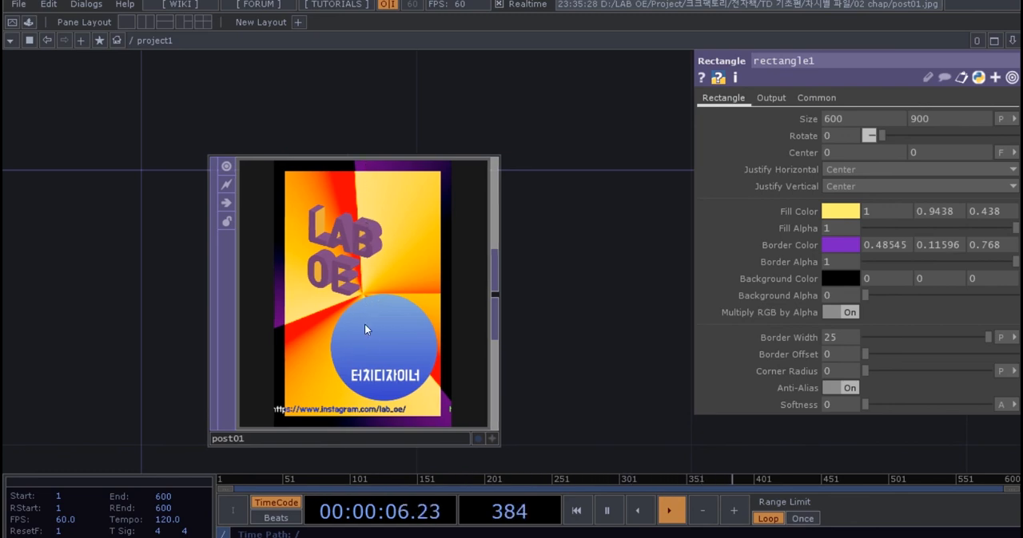
{"action": "scroll", "coordinate": [427, 351], "scroll_direction": "down", "scroll_amount": 4}
{"action": "left_click_drag", "start_coordinate": [402, 287], "coordinate": [402, 357]}
{"action": "scroll", "coordinate": [442, 336], "scroll_direction": "down", "scroll_amount": 2}
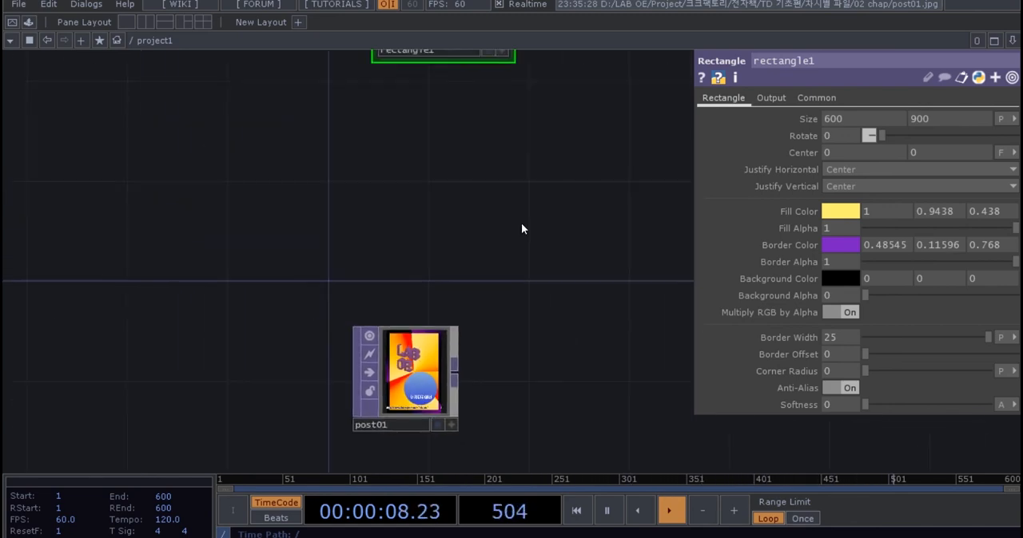